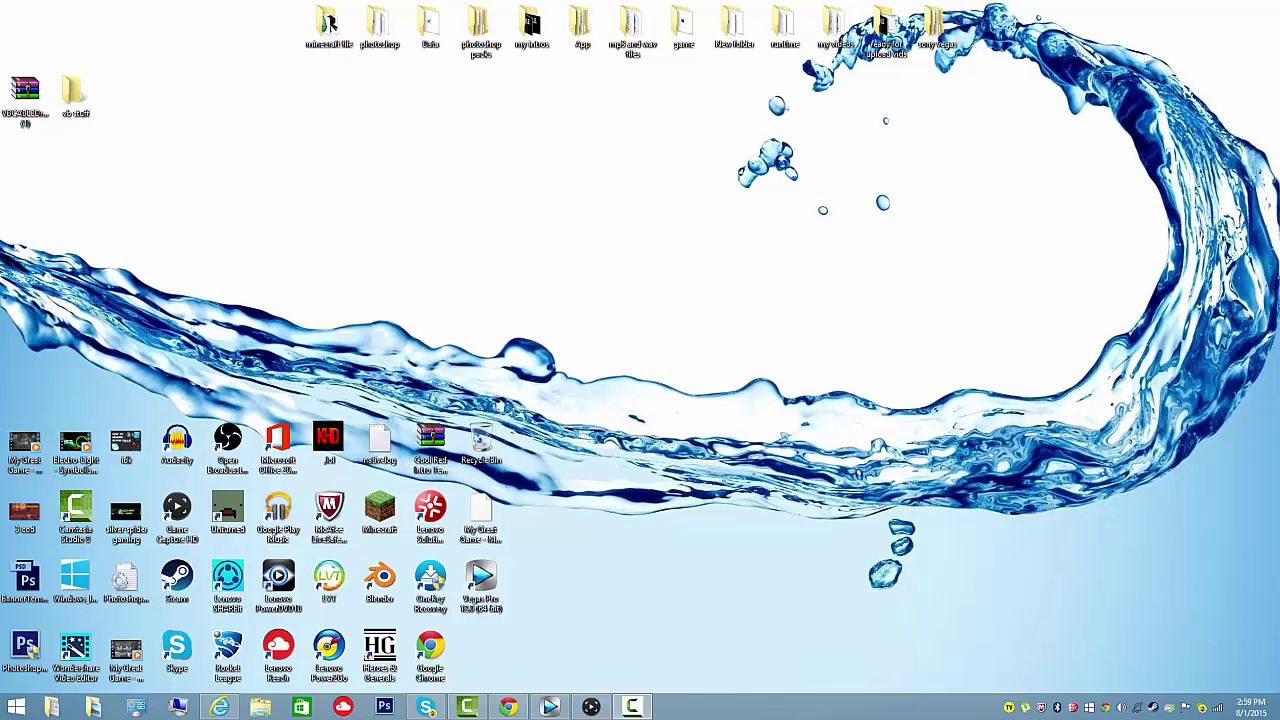
Step: Rearrange items on the desktop
{"action": "left_click_drag", "start_coordinate": [612, 246], "coordinate": [656, 280]}
{"action": "left_click_drag", "start_coordinate": [806, 240], "coordinate": [1240, 458]}
{"action": "left_click_drag", "start_coordinate": [946, 340], "coordinate": [968, 532]}
{"action": "left_click_drag", "start_coordinate": [831, 546], "coordinate": [843, 447]}
{"action": "left_click_drag", "start_coordinate": [840, 443], "coordinate": [645, 230]}
Step: Show the maximized VB-Audio page, scrolled to the VBCABLEDriver_Pack42b.zip download
{"action": "left_click", "coordinate": [508, 707]}
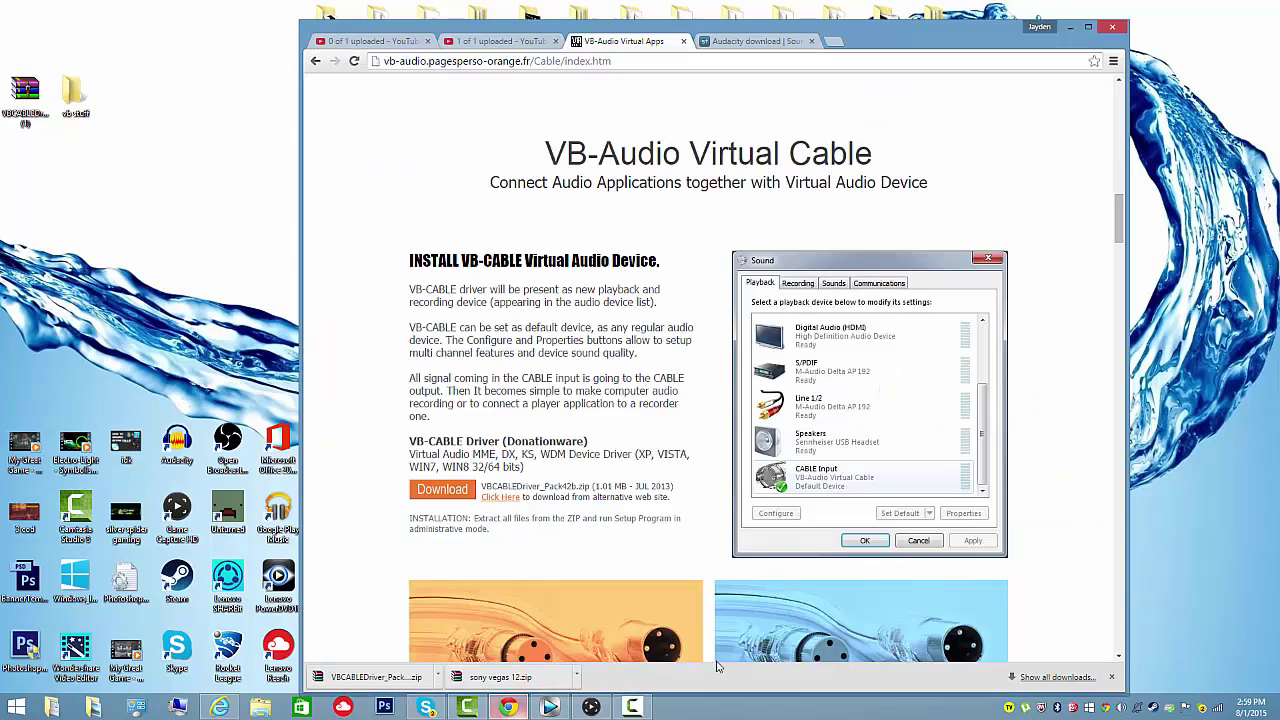
{"action": "left_click", "coordinate": [1088, 26]}
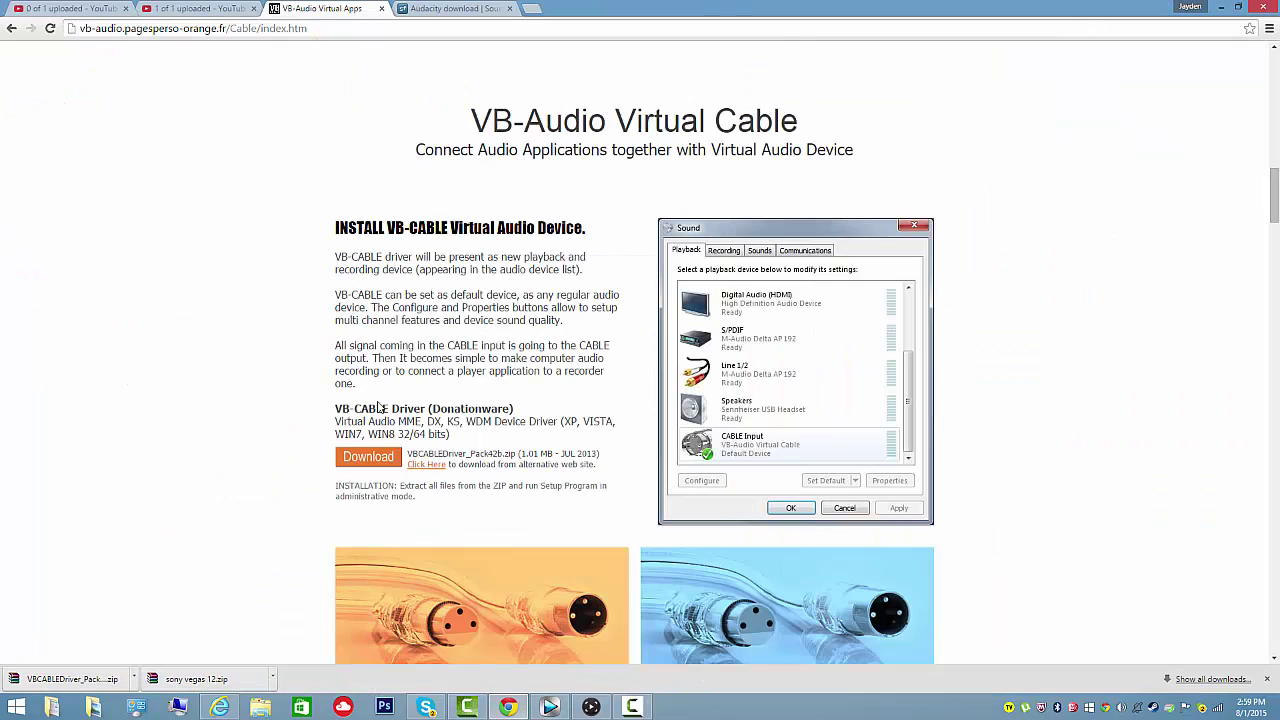
{"action": "scroll", "coordinate": [425, 383], "scroll_direction": "up", "scroll_amount": 10}
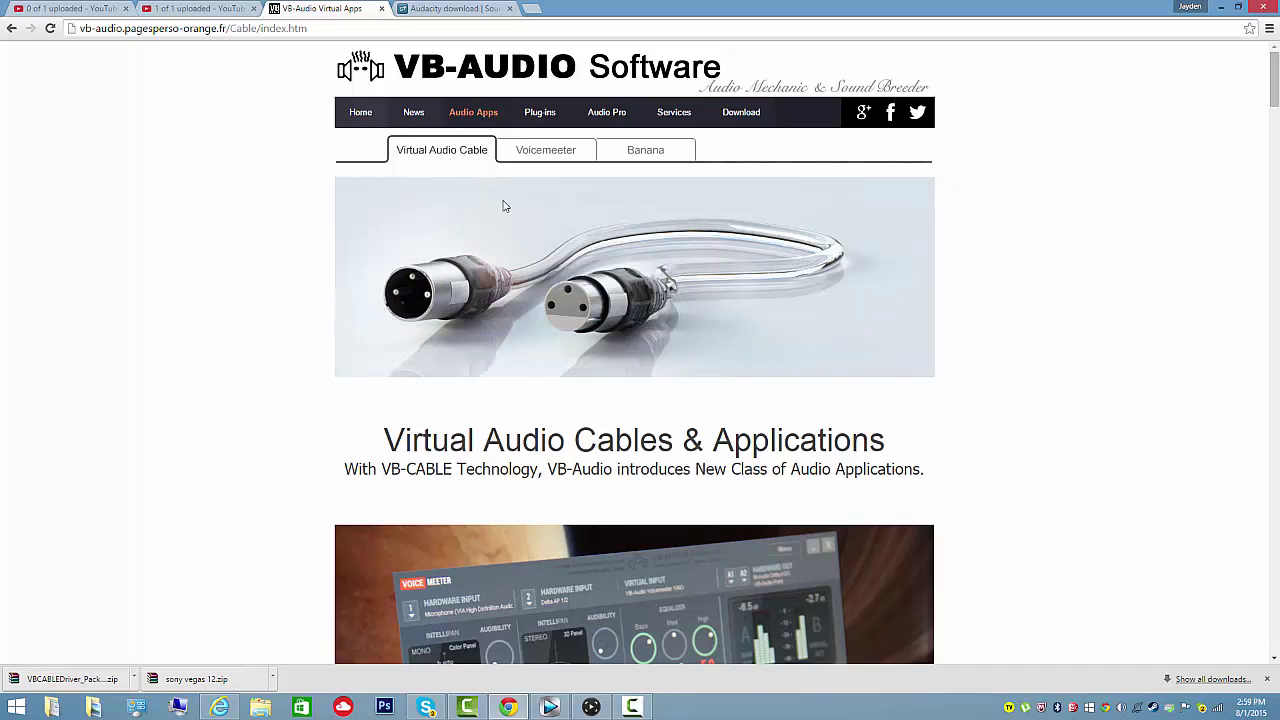
{"action": "scroll", "coordinate": [517, 531], "scroll_direction": "down", "scroll_amount": 10}
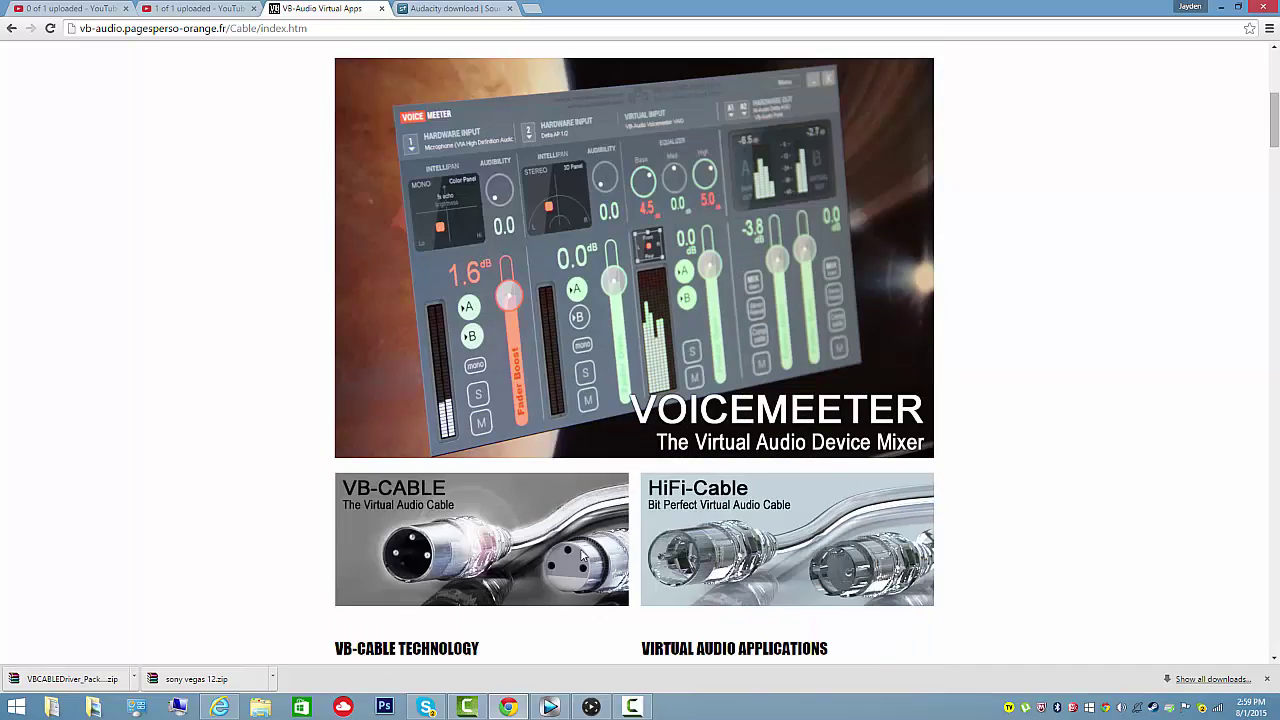
{"action": "scroll", "coordinate": [490, 555], "scroll_direction": "down", "scroll_amount": 3}
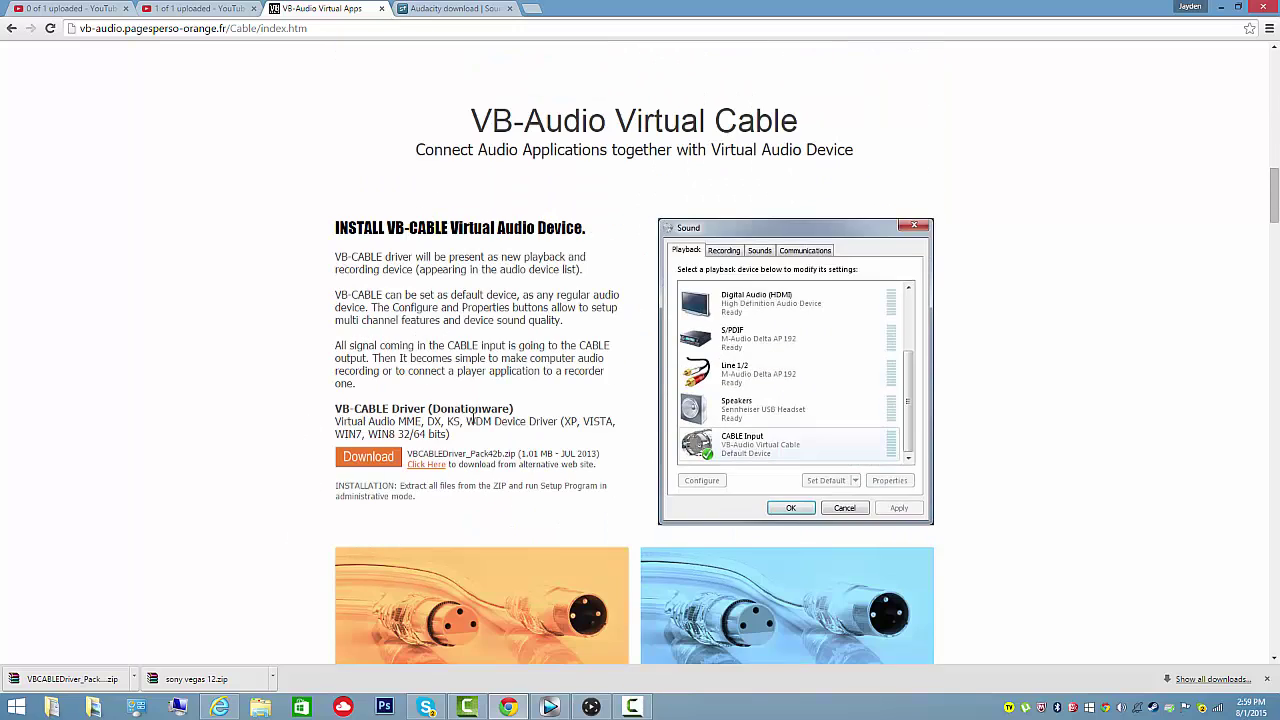
Step: View the Audacity SourceForge download tab, then minimize Chrome to the desktop
{"action": "left_click", "coordinate": [450, 8]}
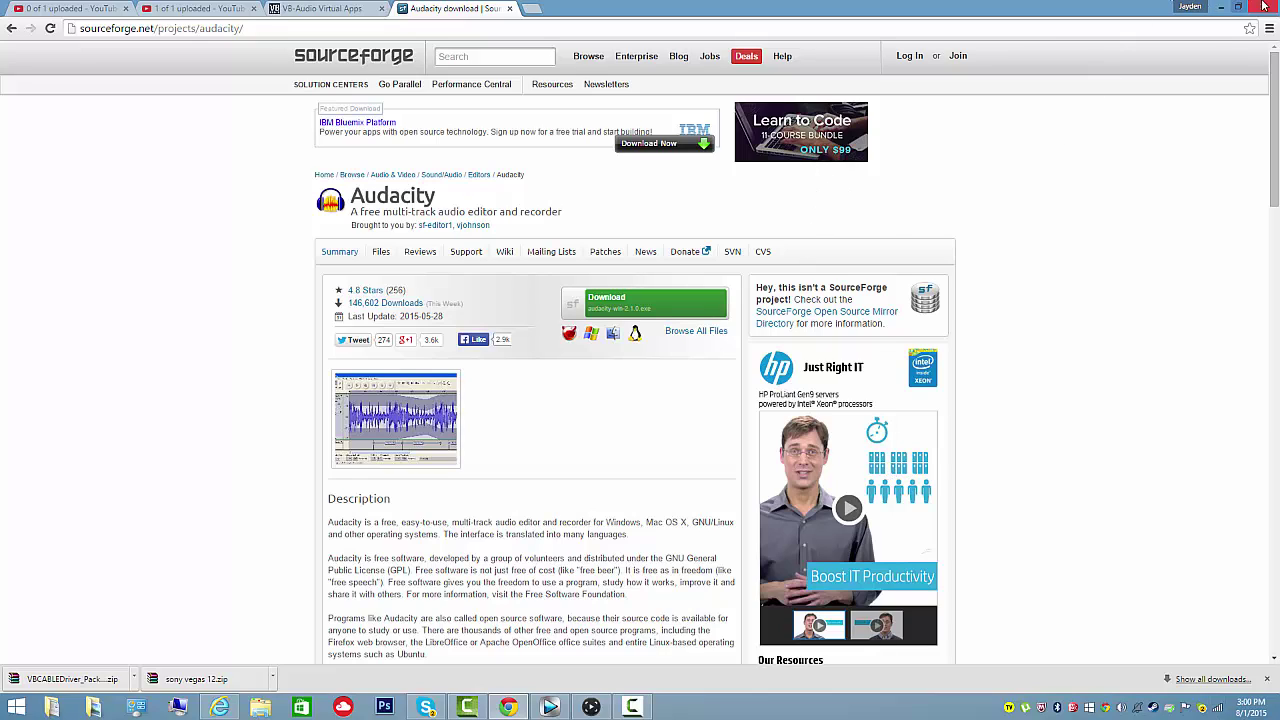
{"action": "left_click", "coordinate": [1218, 7]}
{"action": "left_click_drag", "start_coordinate": [109, 197], "coordinate": [57, 155]}
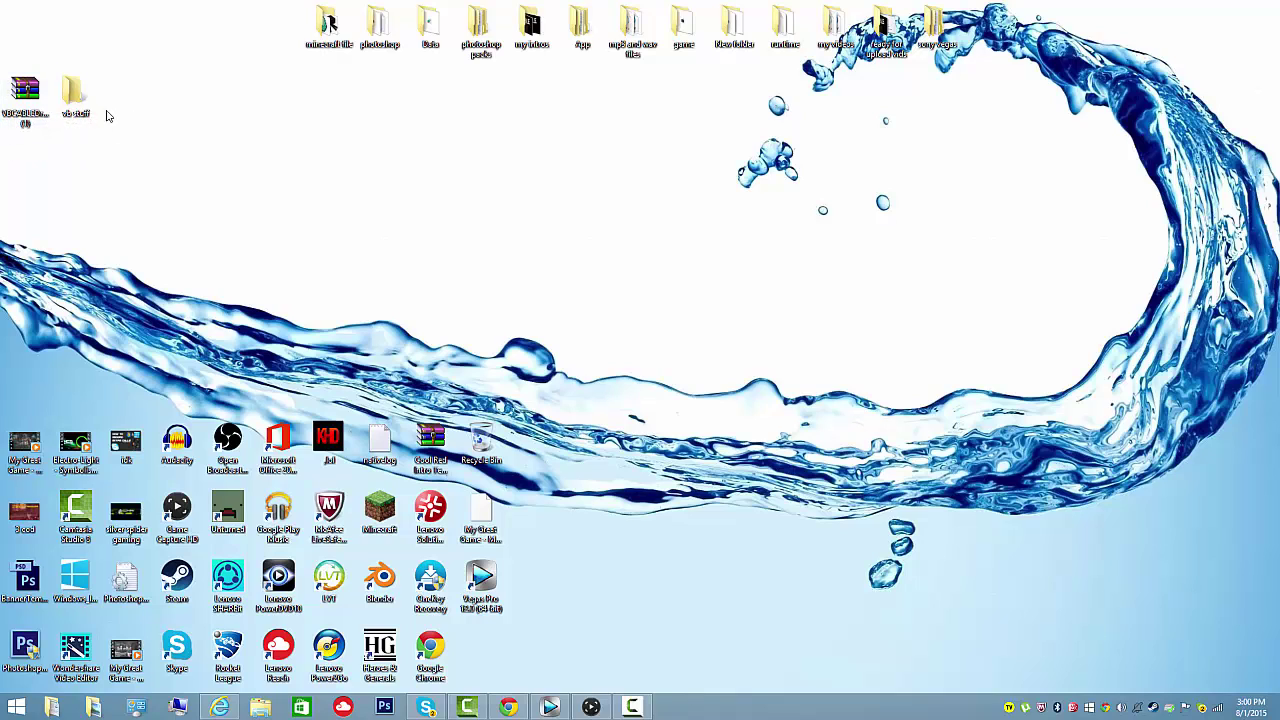
Step: Browse the 21 files of the VBCABLE driver archive in WinRAR, then close it
{"action": "left_click_drag", "start_coordinate": [90, 105], "coordinate": [498, 175]}
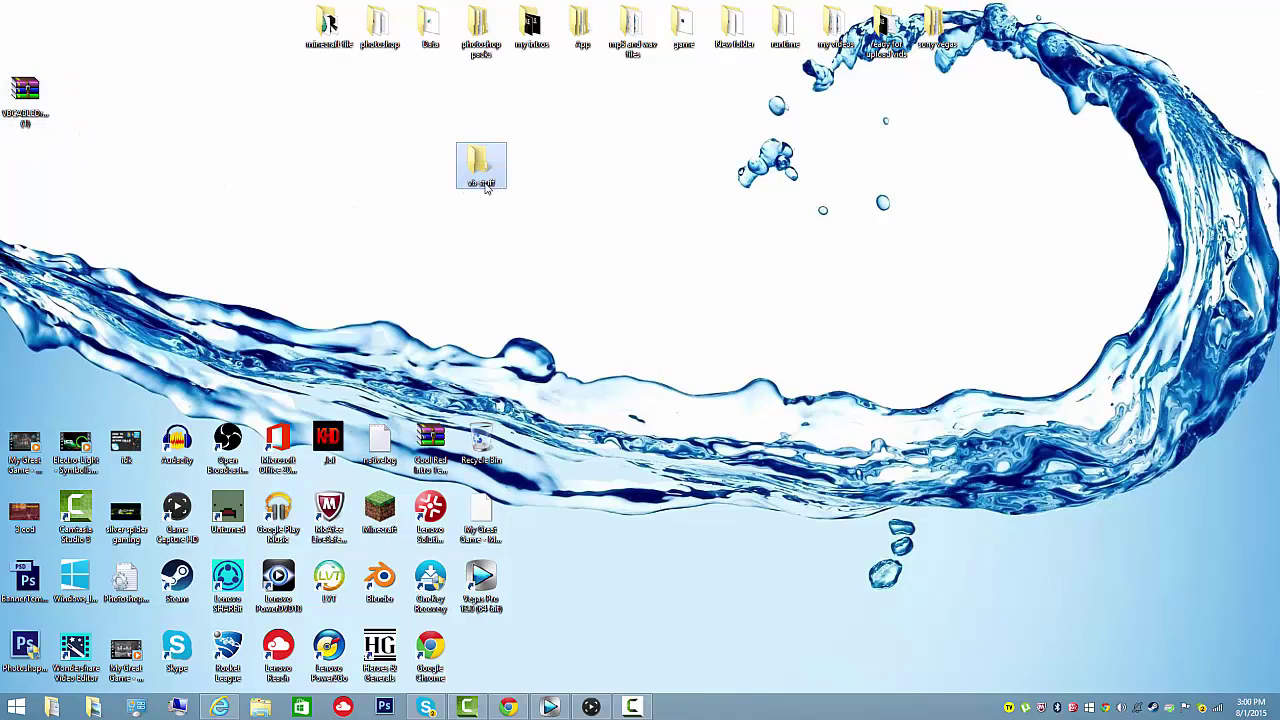
{"action": "double_click", "coordinate": [47, 85]}
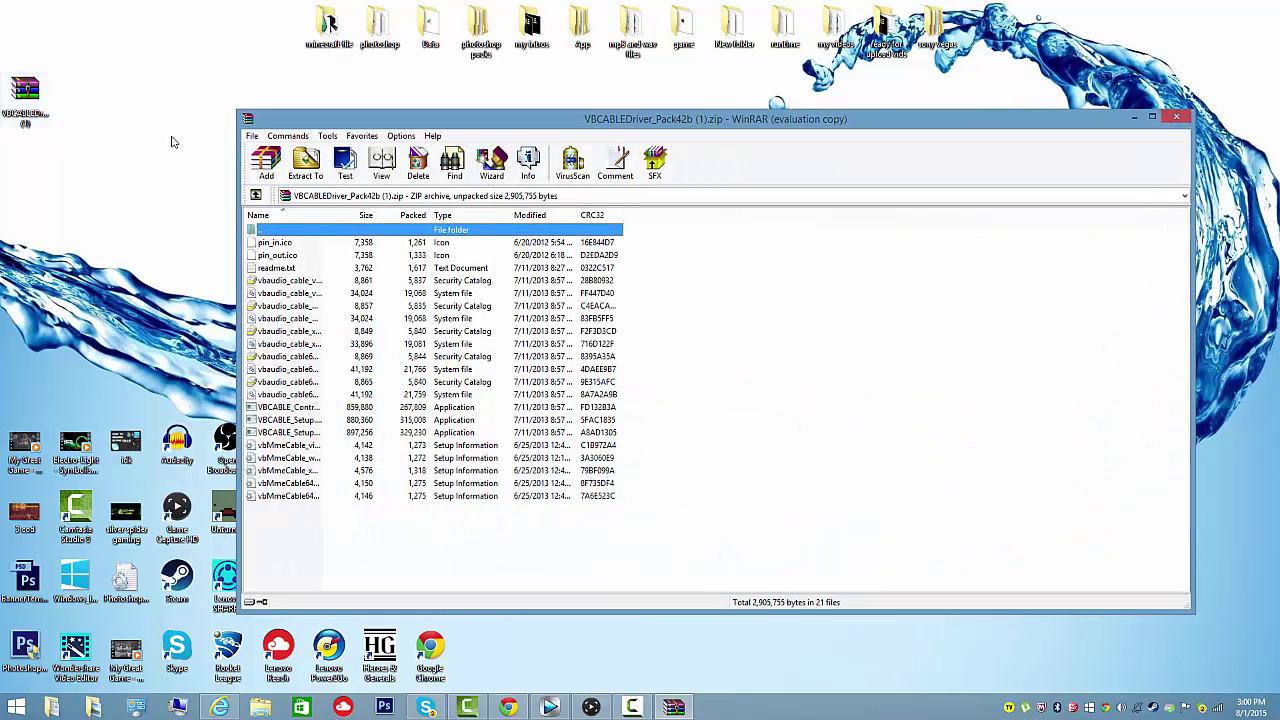
{"action": "left_click_drag", "start_coordinate": [288, 563], "coordinate": [436, 570]}
{"action": "left_click", "coordinate": [454, 433]}
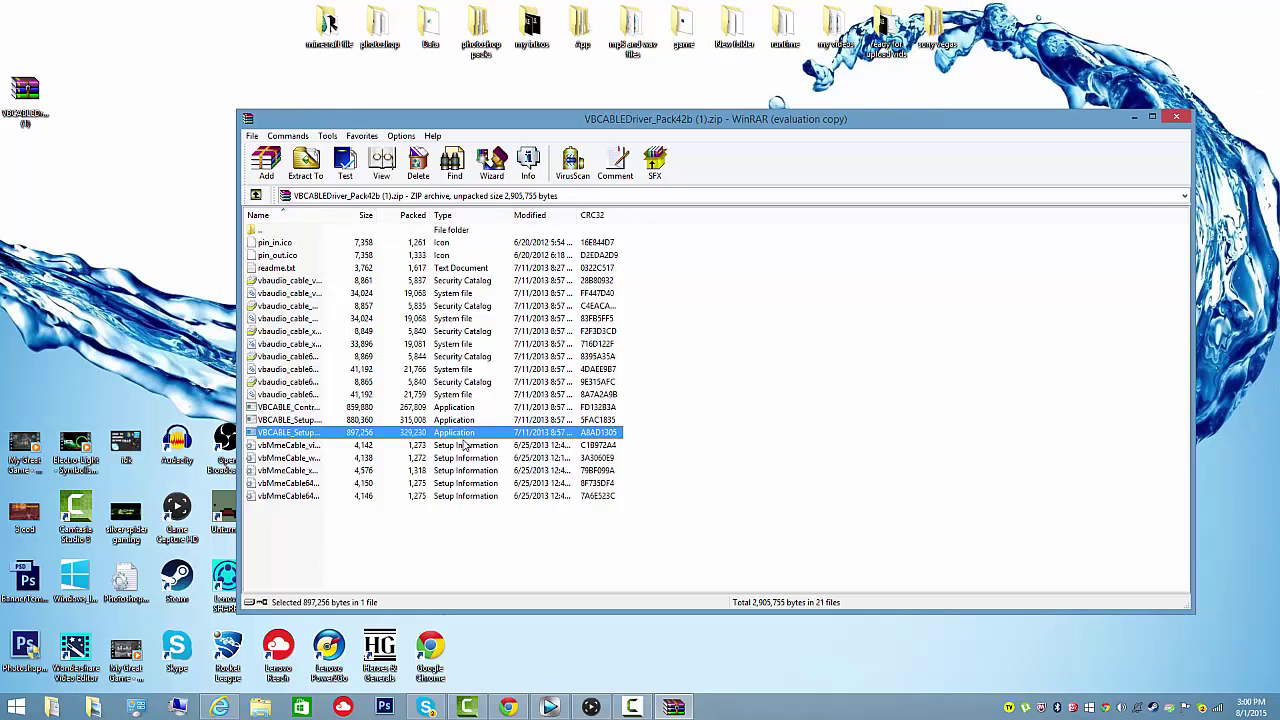
{"action": "left_click", "coordinate": [516, 557]}
{"action": "left_click_drag", "start_coordinate": [452, 535], "coordinate": [506, 192]}
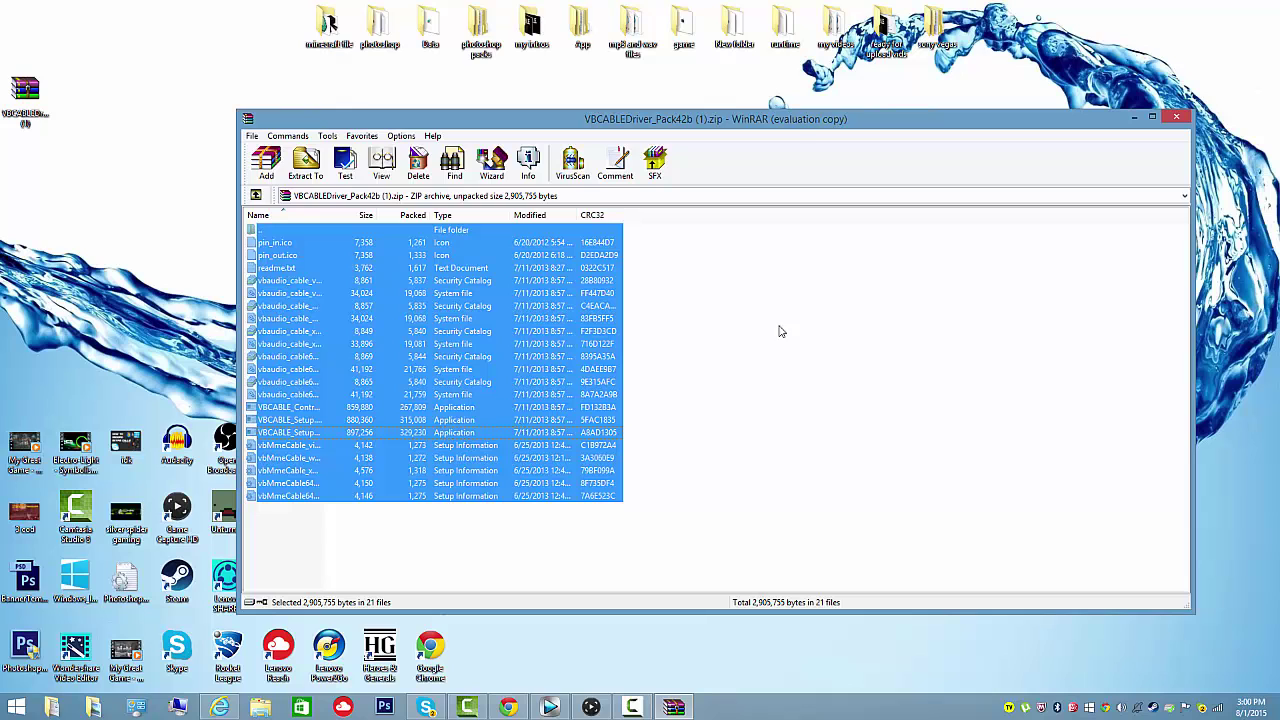
{"action": "left_click", "coordinate": [897, 696]}
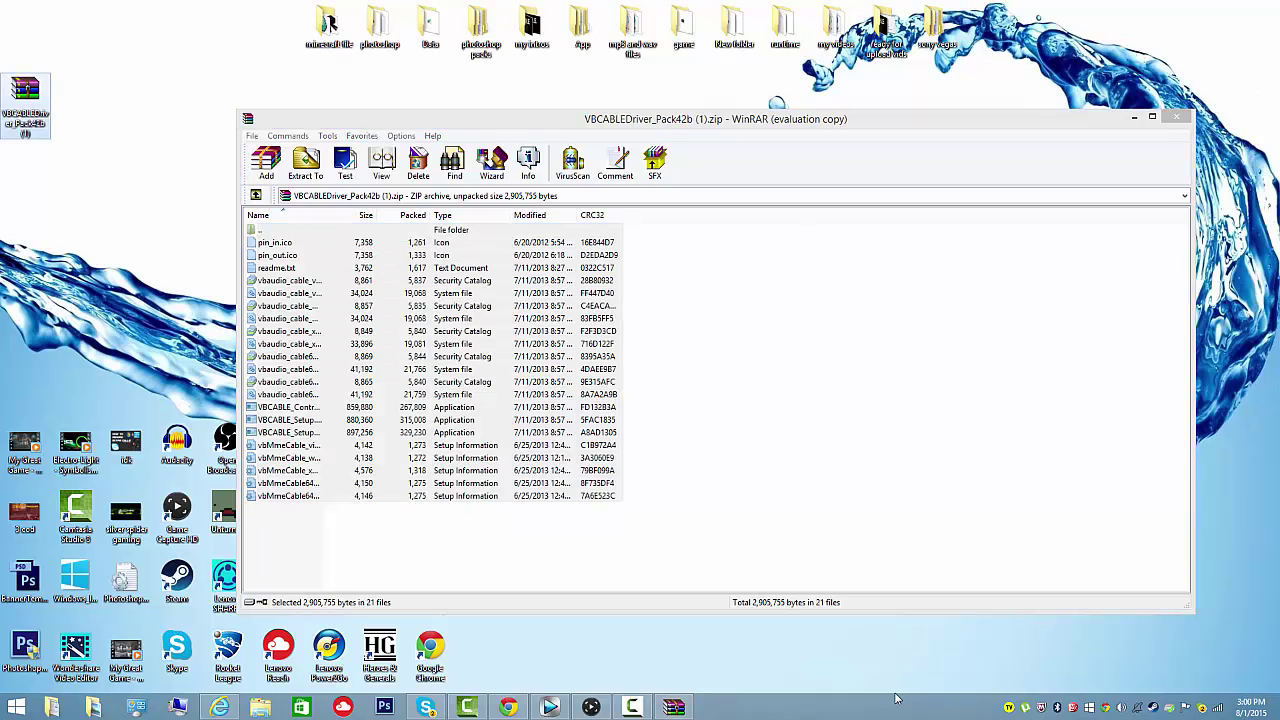
{"action": "left_click", "coordinate": [1176, 117]}
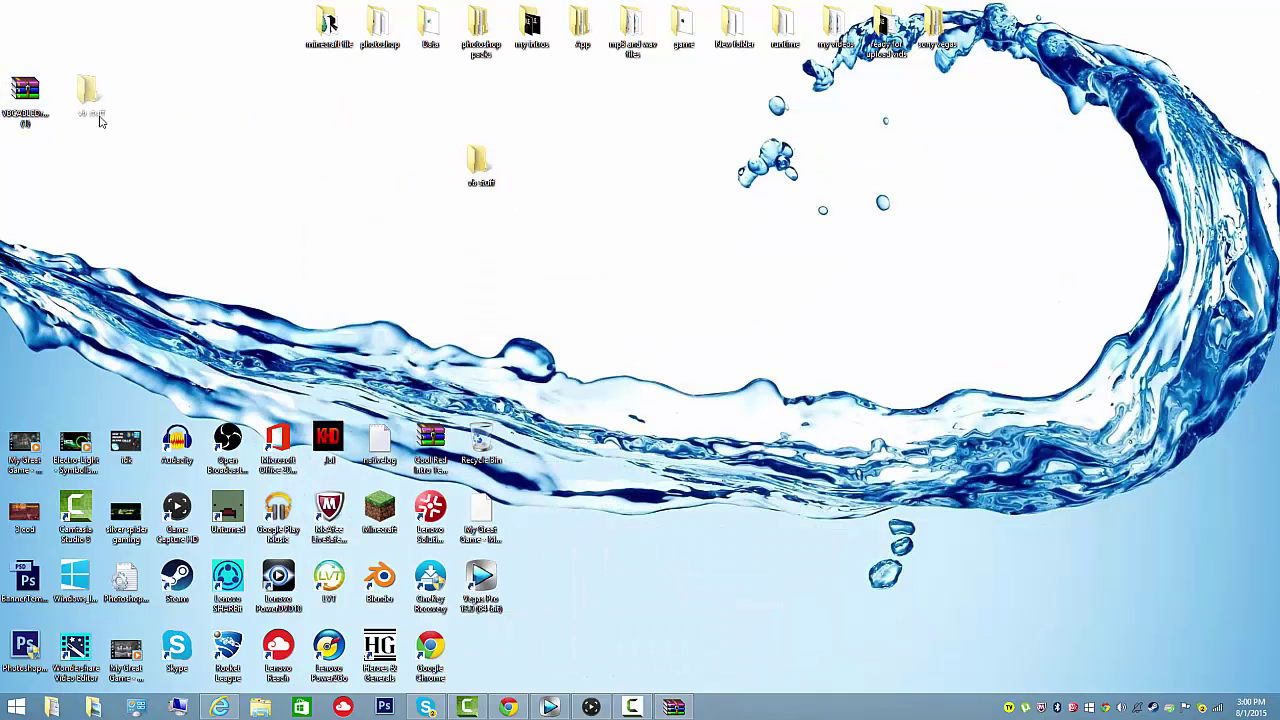
{"action": "left_click_drag", "start_coordinate": [450, 217], "coordinate": [100, 120]}
Step: Check the empty vb stuff folder, then reopen the VBCABLE driver archive in WinRAR
{"action": "double_click", "coordinate": [92, 112]}
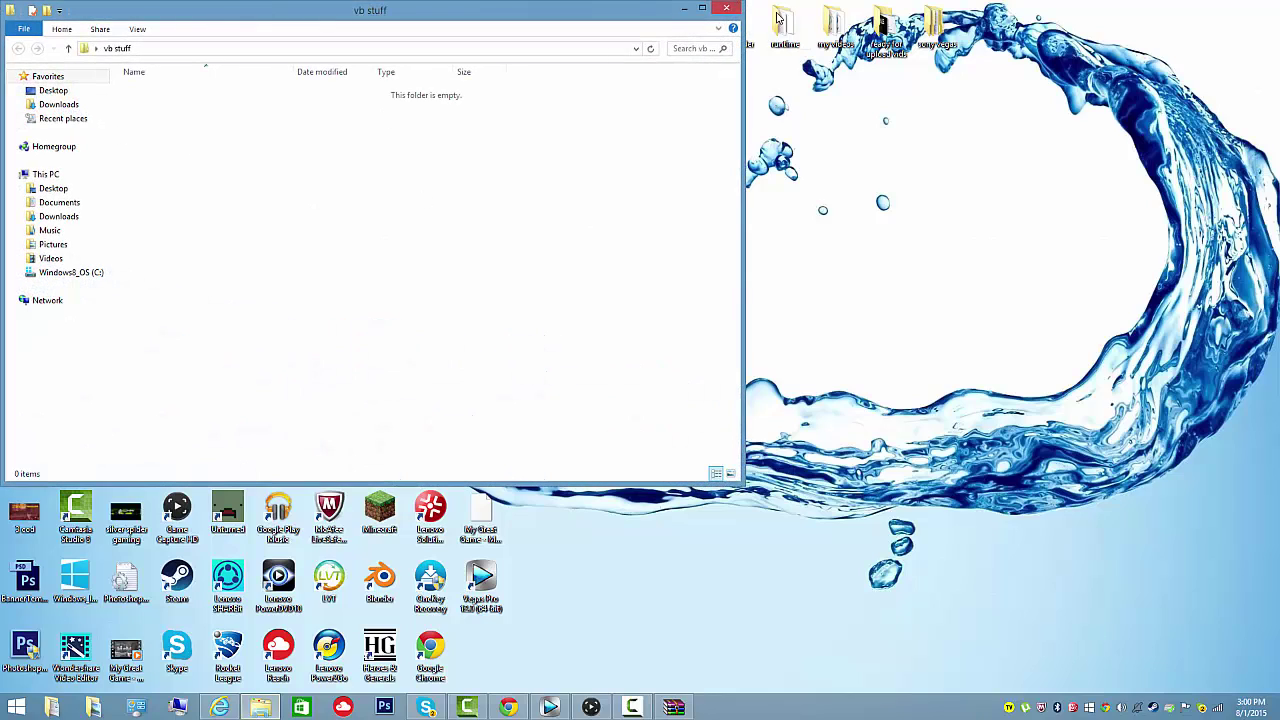
{"action": "left_click", "coordinate": [726, 8]}
{"action": "double_click", "coordinate": [25, 95]}
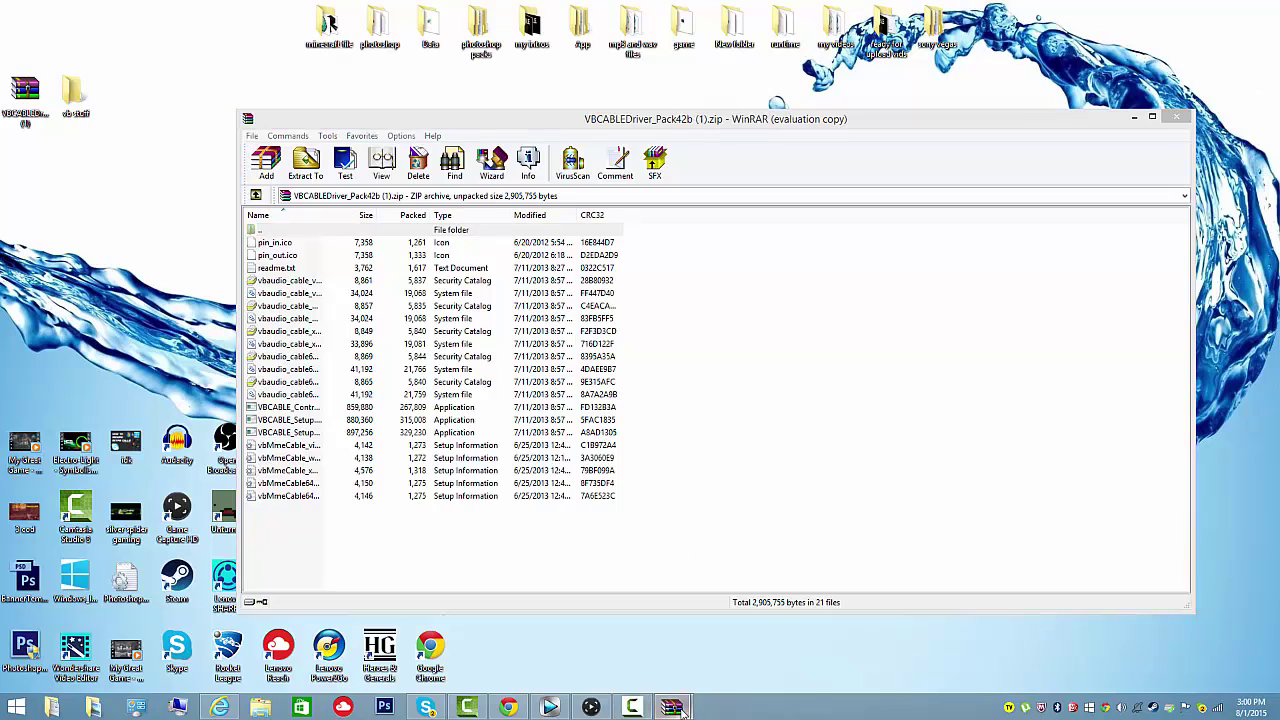
{"action": "right_click", "coordinate": [671, 707]}
{"action": "left_click", "coordinate": [658, 677]}
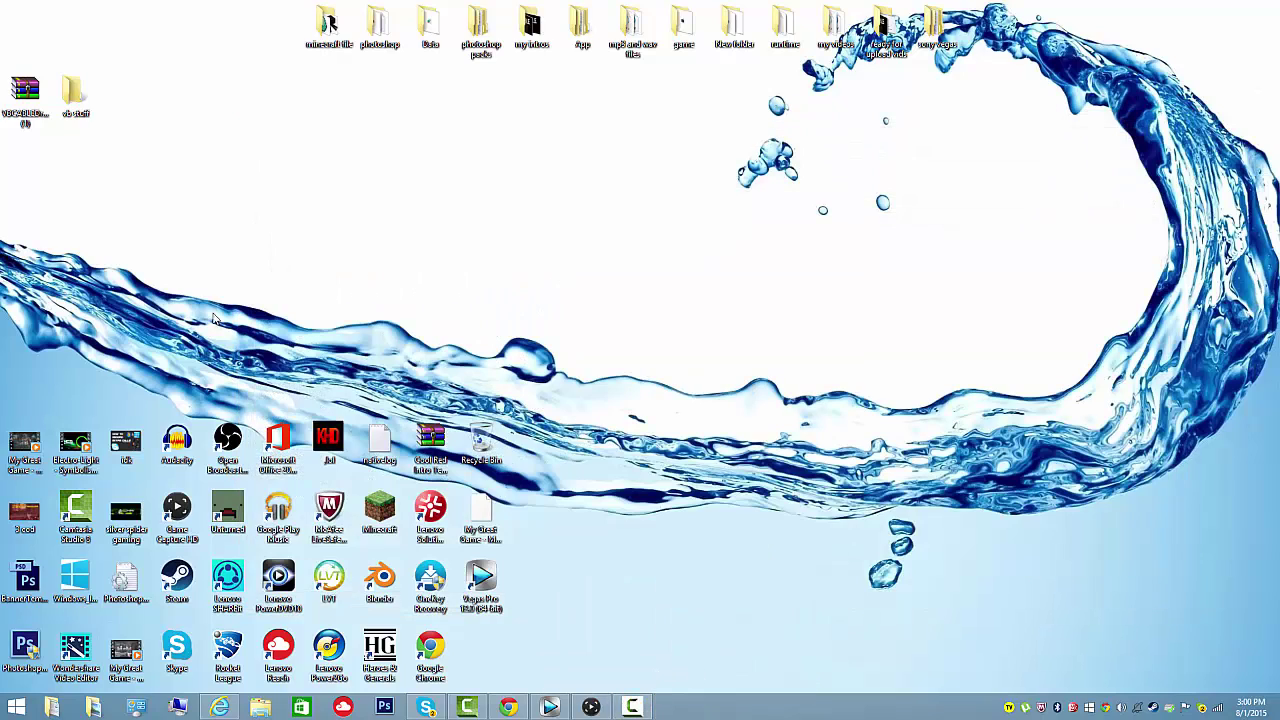
{"action": "double_click", "coordinate": [30, 110]}
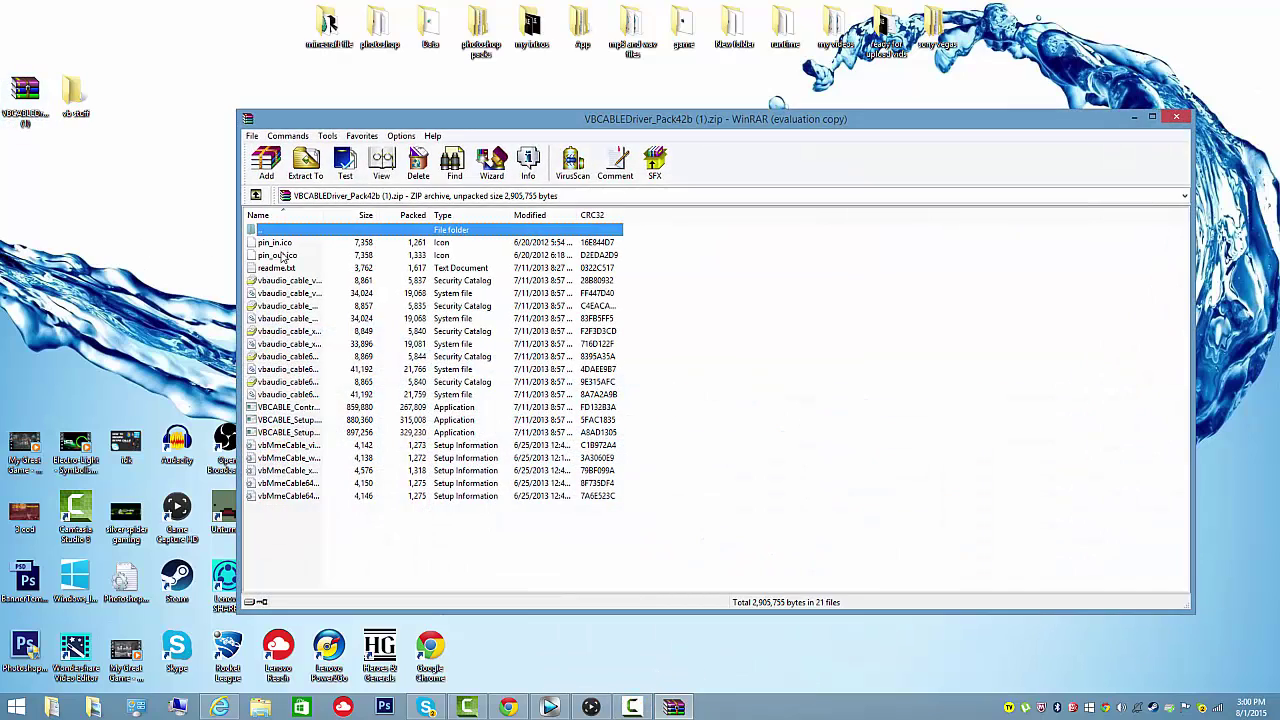
Step: Drag all 21 driver files into the vb stuff folder and open it
{"action": "left_click_drag", "start_coordinate": [274, 542], "coordinate": [277, 238]}
{"action": "left_click_drag", "start_coordinate": [350, 428], "coordinate": [88, 120]}
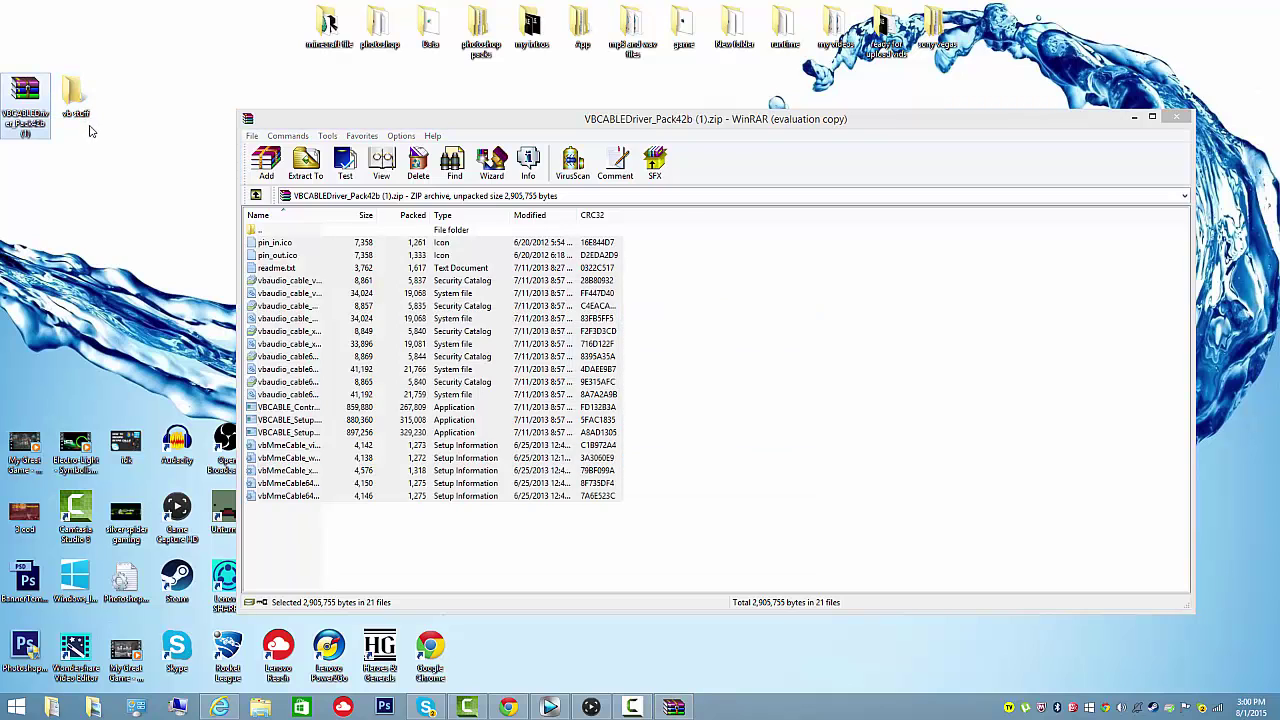
{"action": "left_click", "coordinate": [1135, 114]}
{"action": "double_click", "coordinate": [80, 96]}
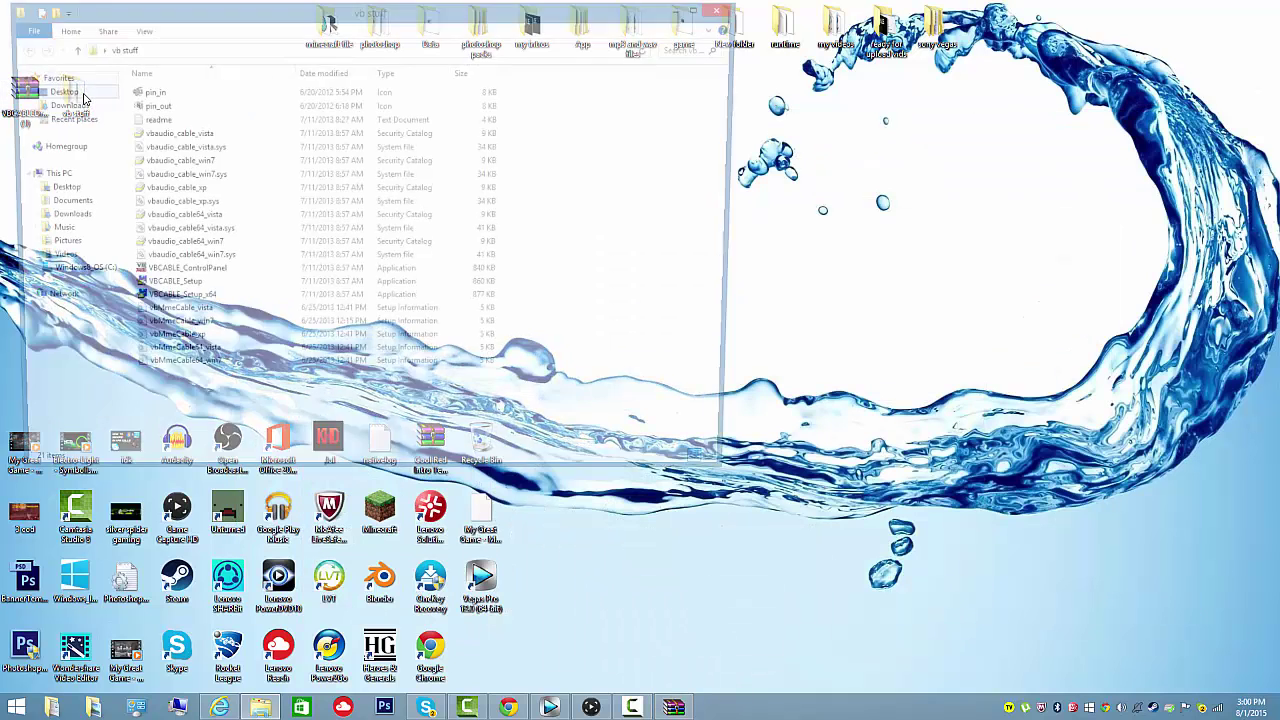
Step: Run VBCABLE_Setup_x64 as administrator, then close the installer since the driver is already installed
{"action": "right_click", "coordinate": [210, 302]}
{"action": "left_click", "coordinate": [174, 306]}
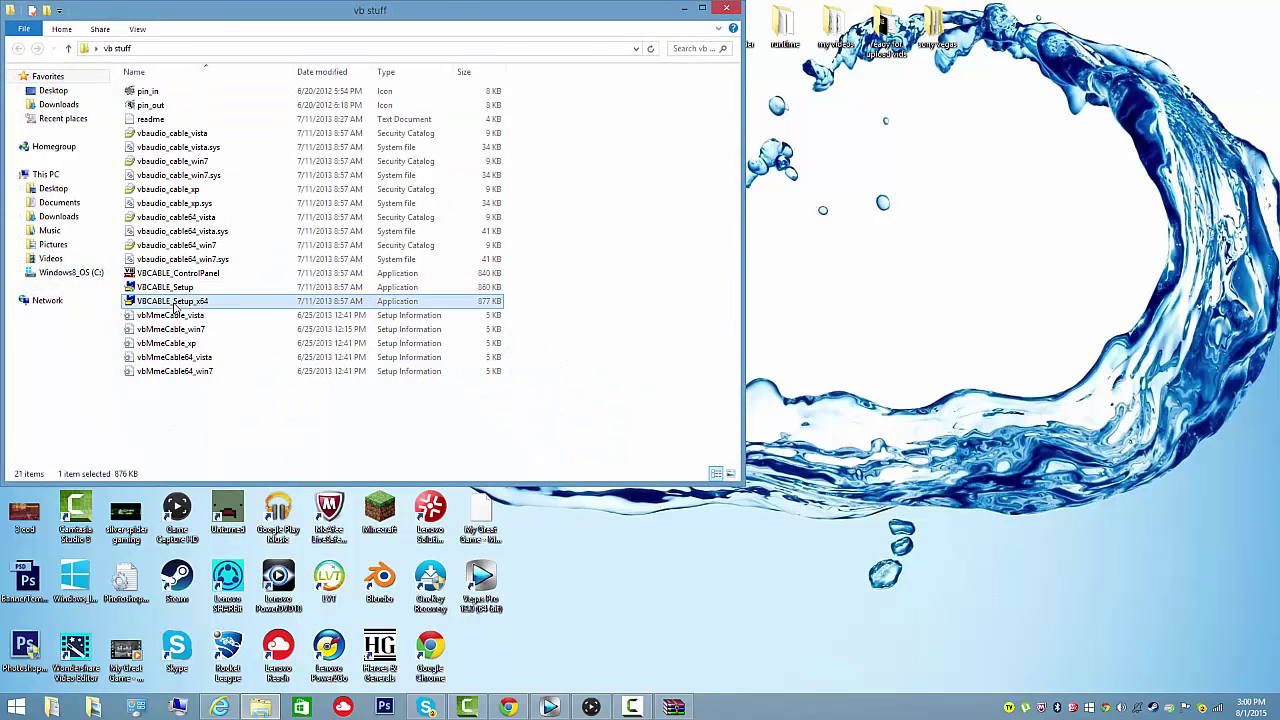
{"action": "right_click", "coordinate": [178, 310]}
{"action": "left_click", "coordinate": [258, 327]}
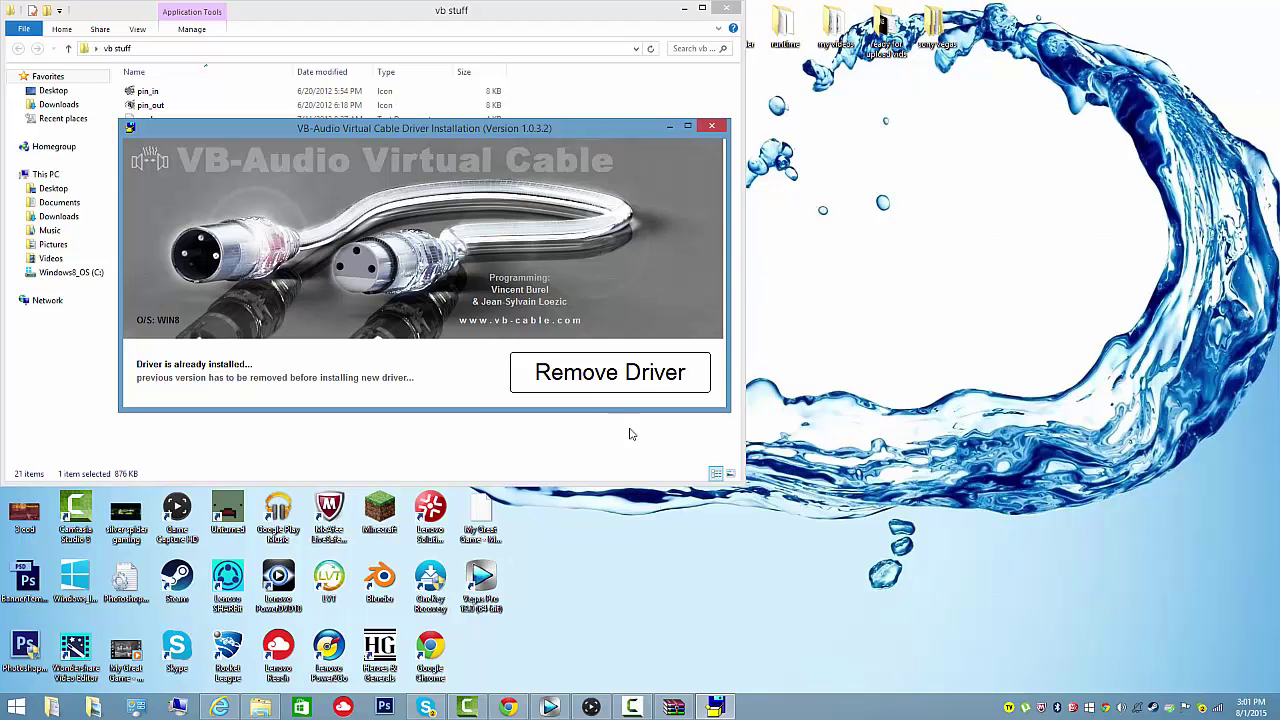
{"action": "left_click", "coordinate": [711, 125]}
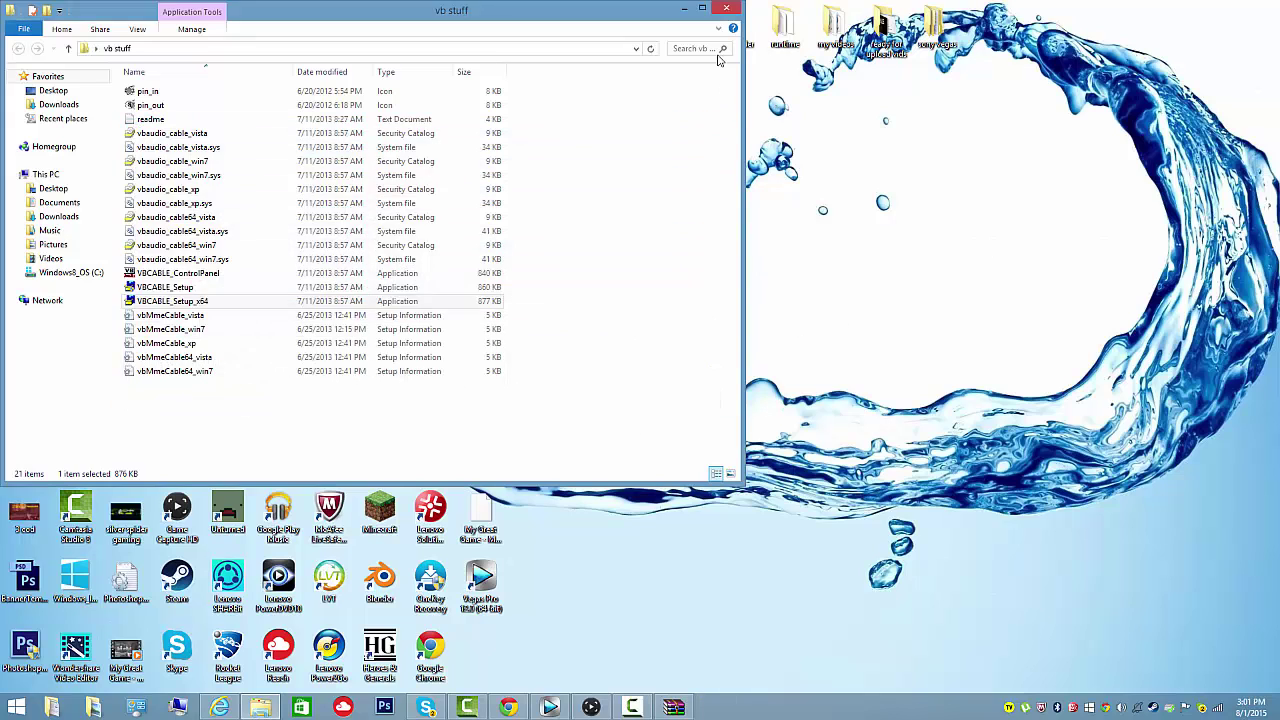
Step: Close the vb stuff folder, maximize Skype, and open Tools > Options
{"action": "left_click", "coordinate": [726, 8]}
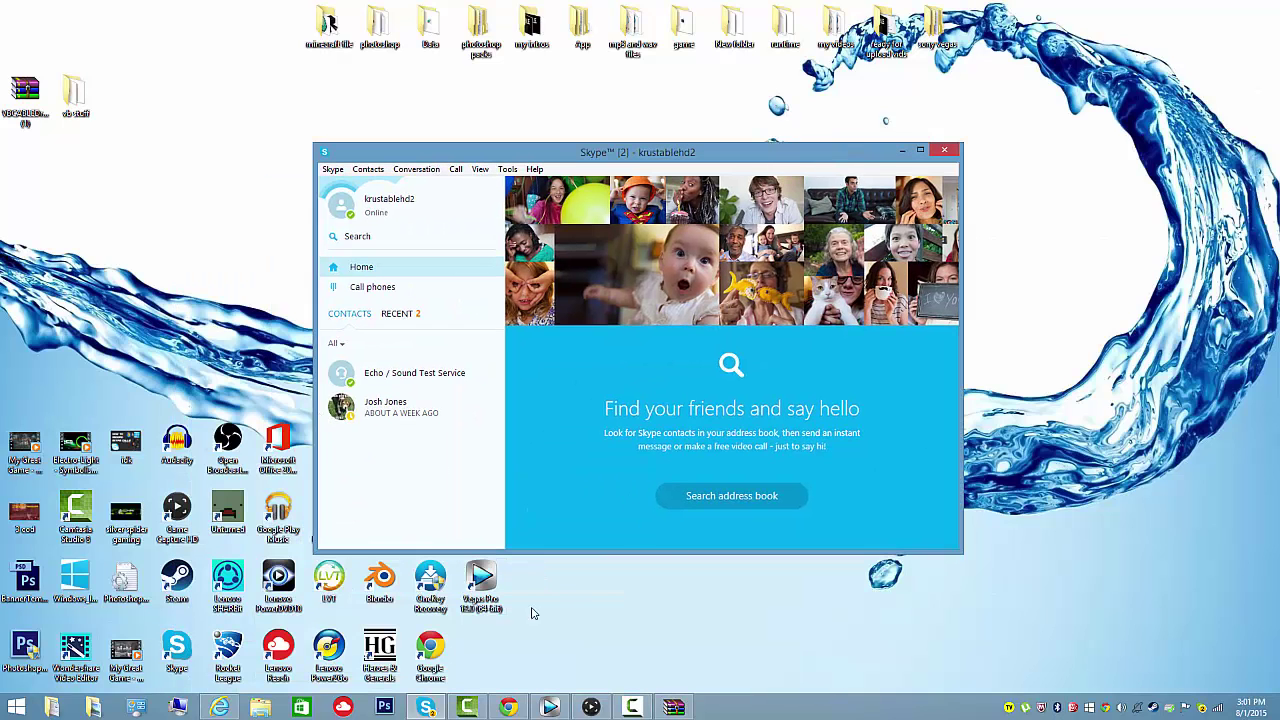
{"action": "left_click", "coordinate": [920, 150]}
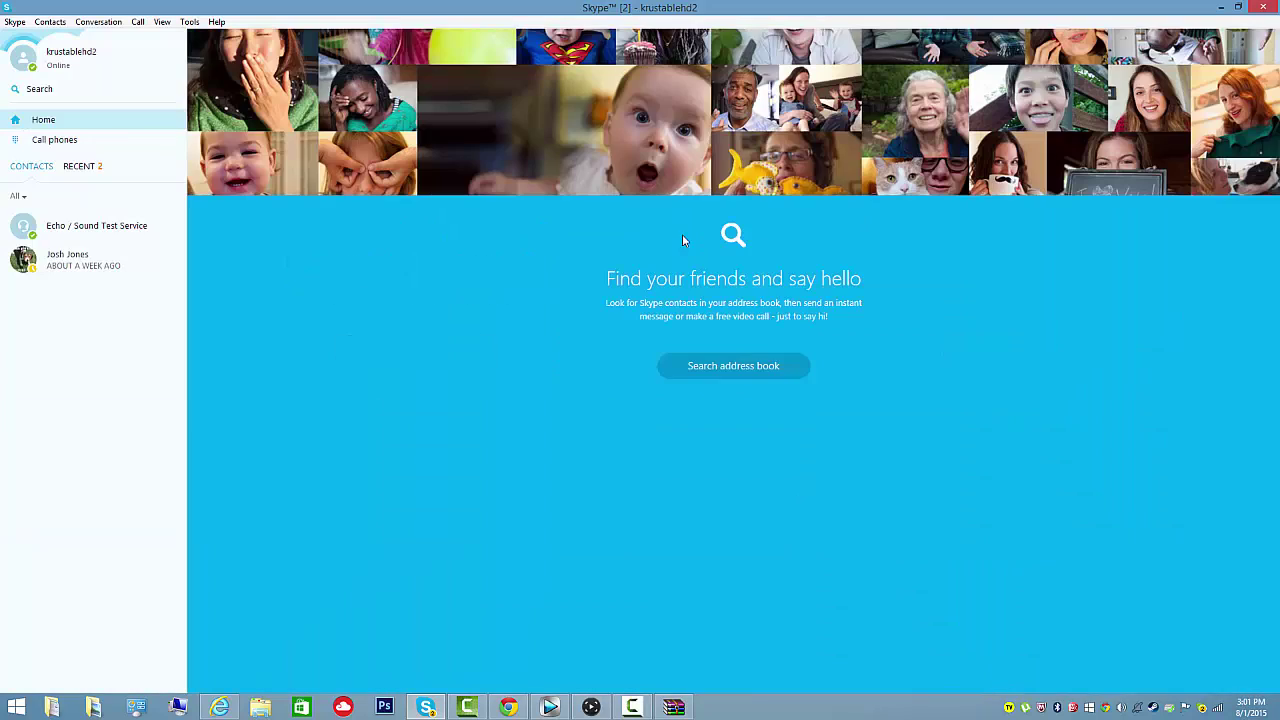
{"action": "left_click", "coordinate": [189, 21]}
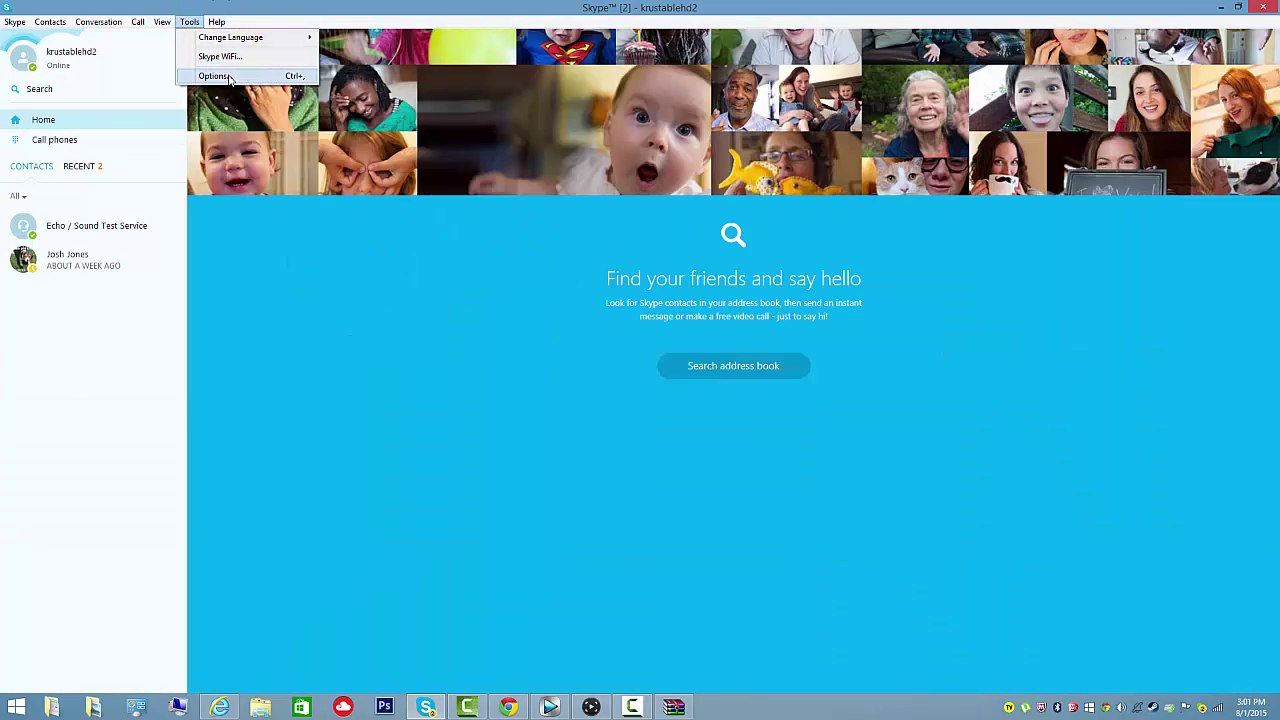
{"action": "left_click", "coordinate": [229, 80]}
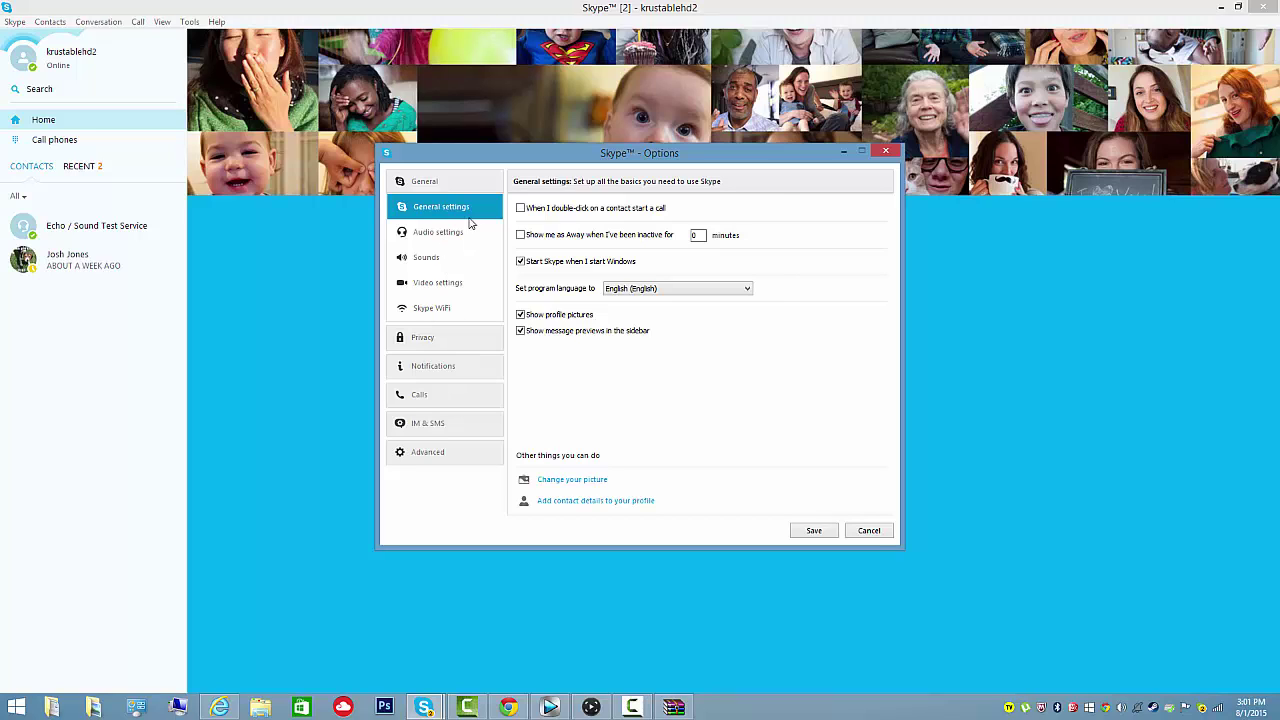
Step: Save Skype audio settings with CABLE Output as microphone and CABLE Input as speakers
{"action": "left_click", "coordinate": [466, 233]}
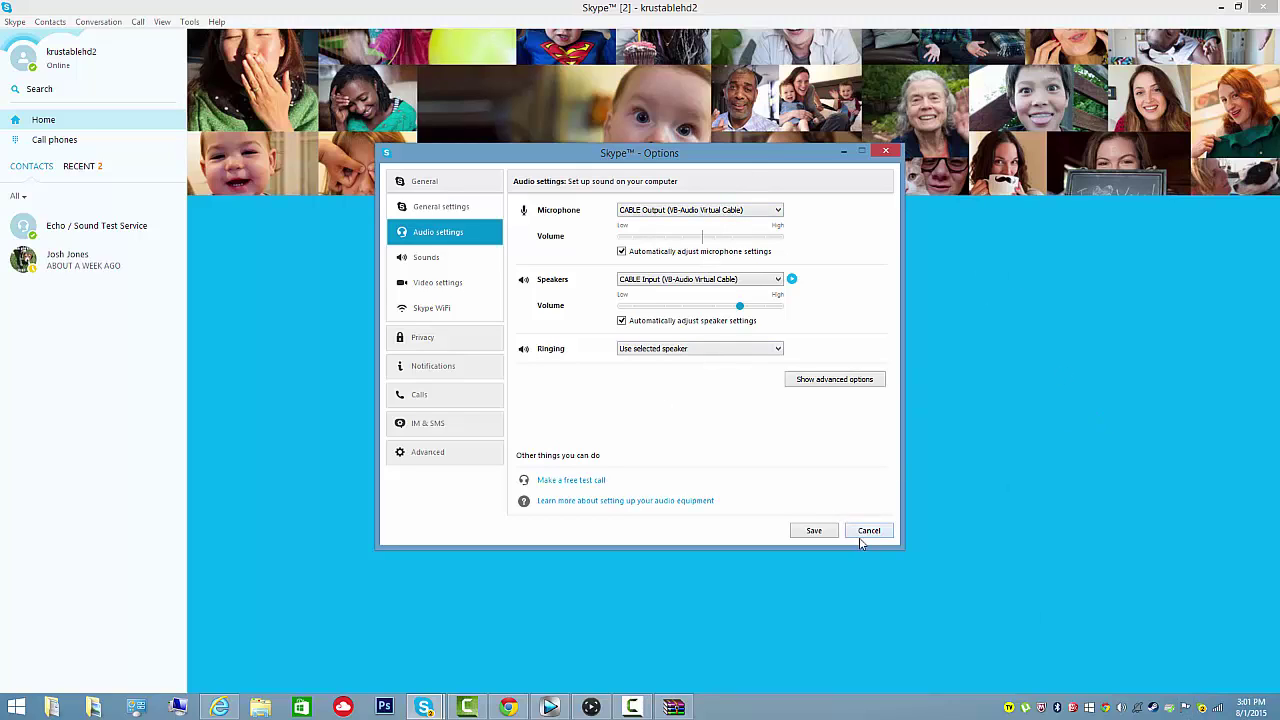
{"action": "left_click", "coordinate": [815, 533]}
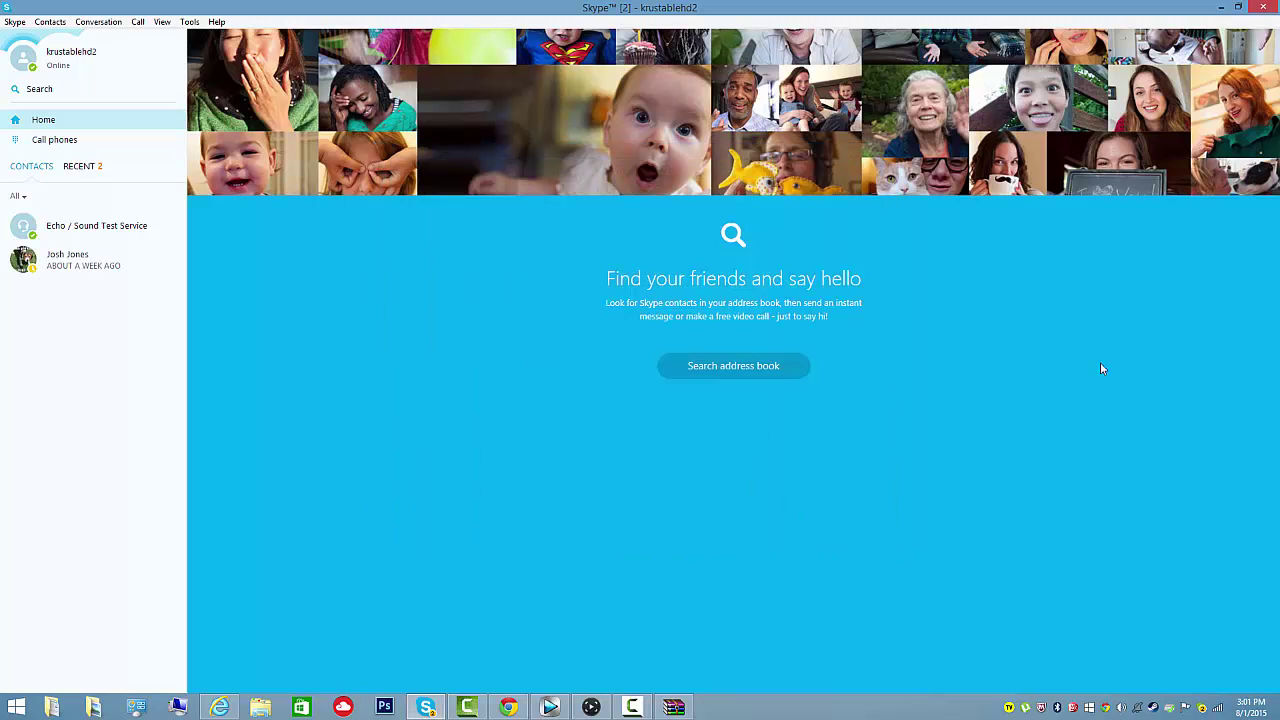
Step: Open your profile page, restore Skype to a smaller window, and glance at the Echo contact
{"action": "left_click", "coordinate": [62, 54]}
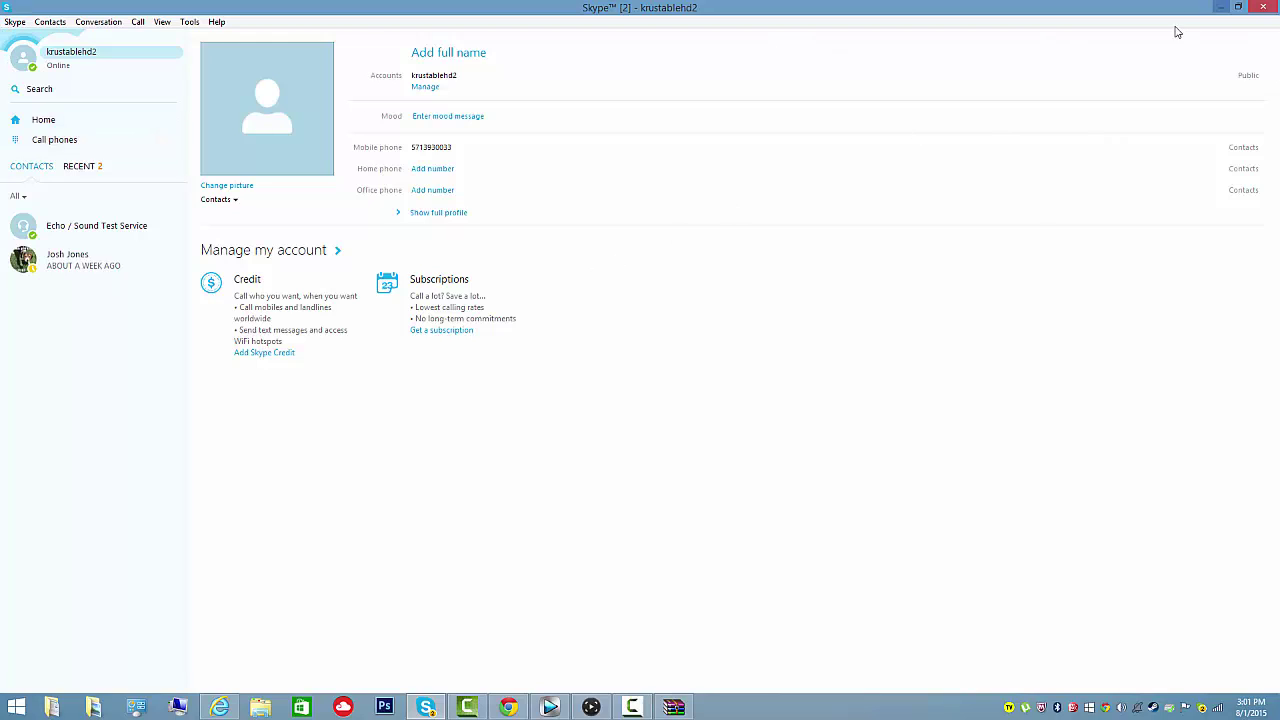
{"action": "left_click_drag", "start_coordinate": [1135, 17], "coordinate": [1075, 136]}
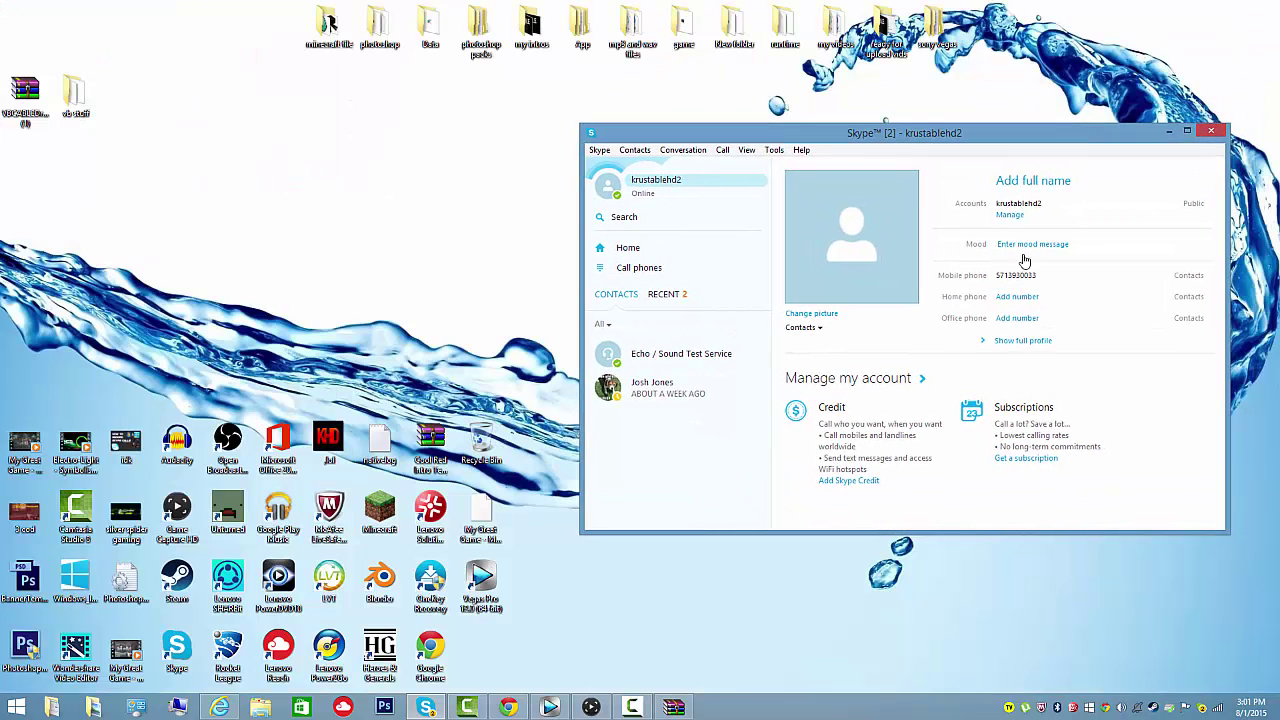
{"action": "left_click_drag", "start_coordinate": [838, 604], "coordinate": [952, 634]}
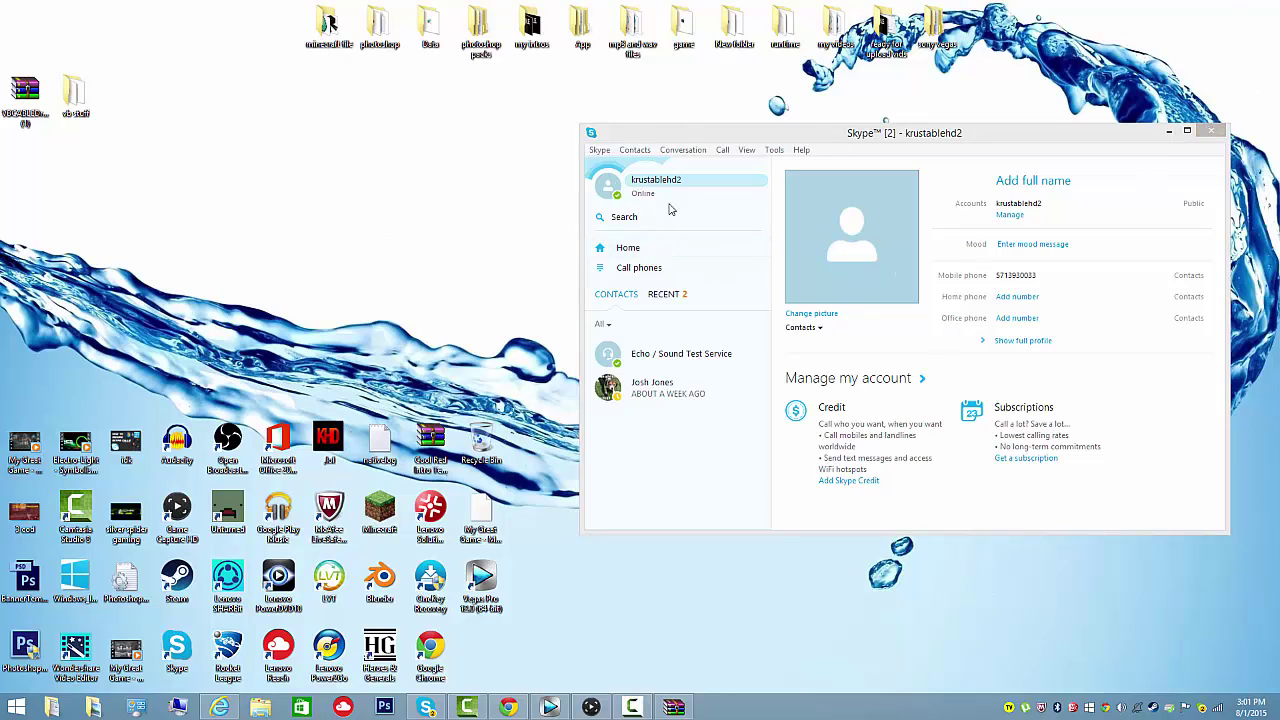
{"action": "left_click", "coordinate": [702, 372]}
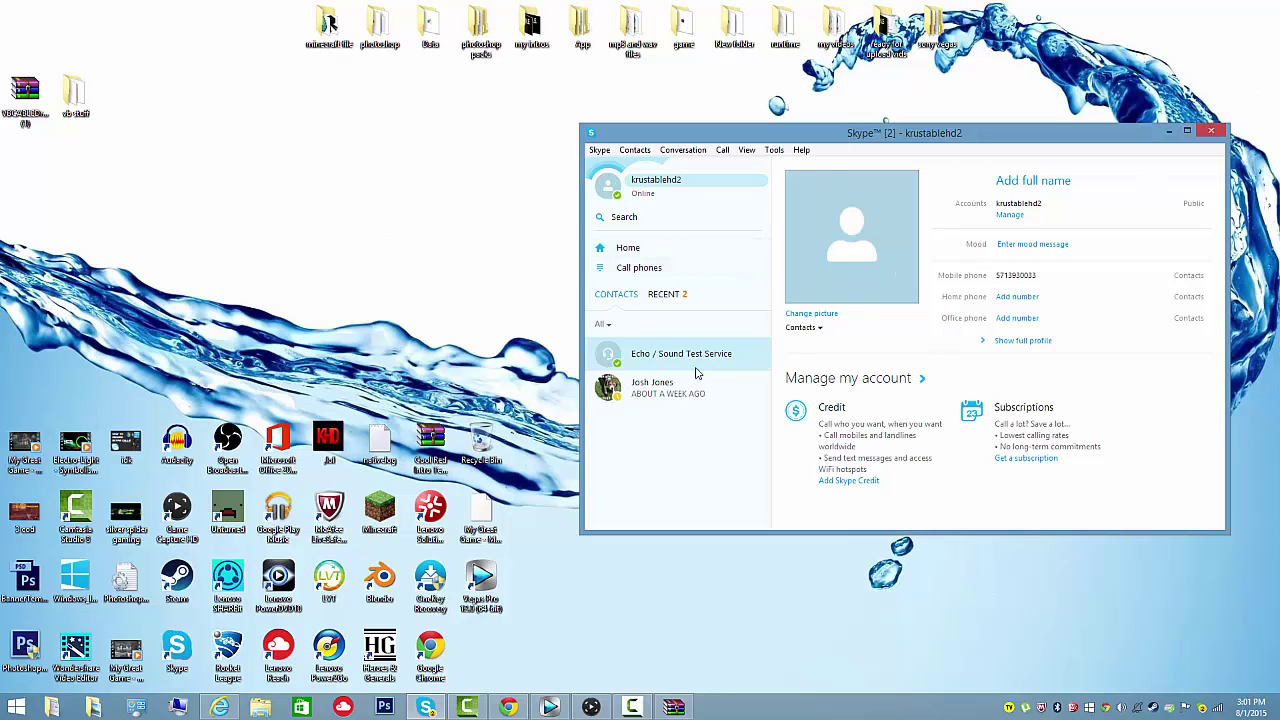
{"action": "left_click", "coordinate": [690, 184]}
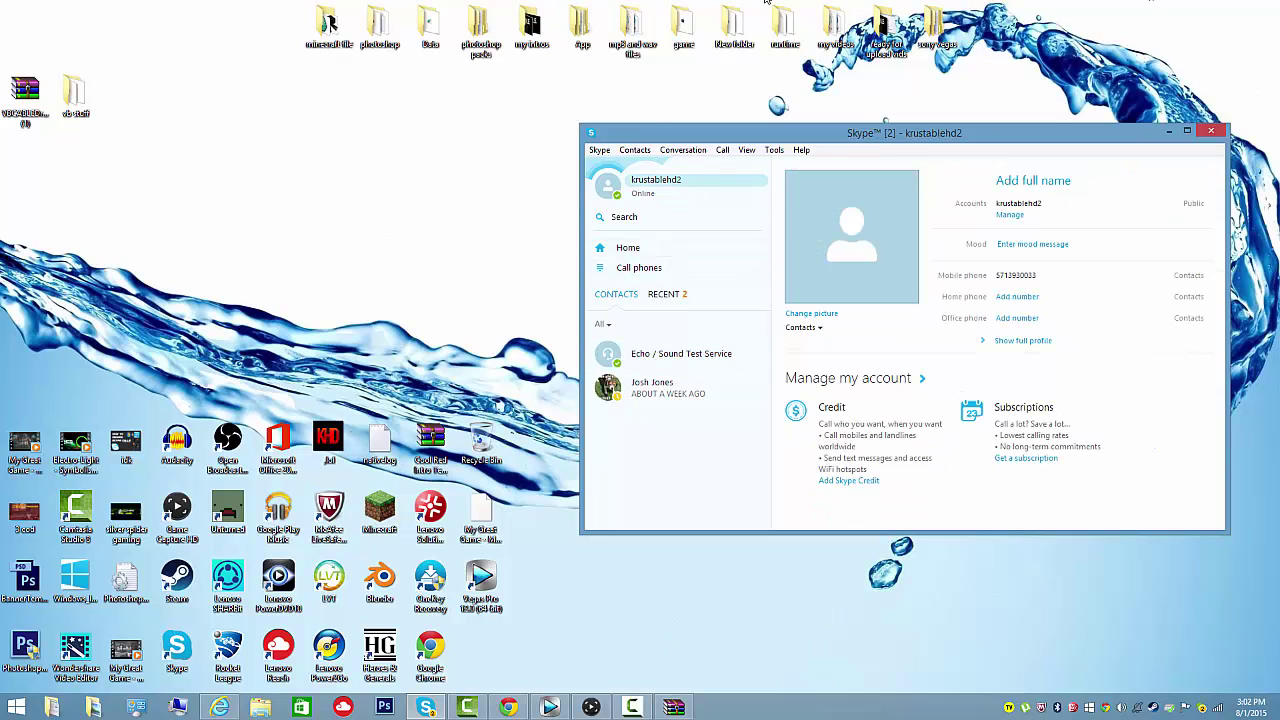
{"action": "left_click", "coordinate": [488, 212]}
Step: Launch Audacity, dismiss the welcome dialog, and record from CABLE Output (VB-Audio Virtual Cable)
{"action": "double_click", "coordinate": [196, 444]}
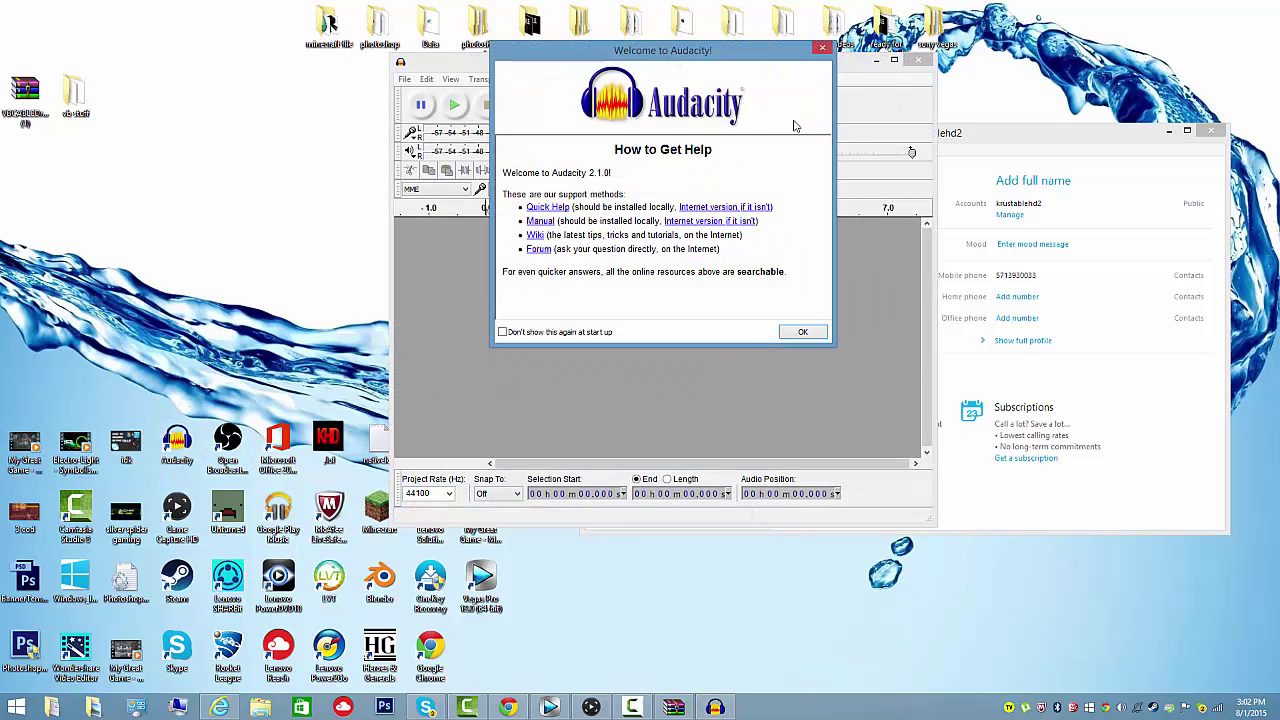
{"action": "left_click", "coordinate": [822, 47]}
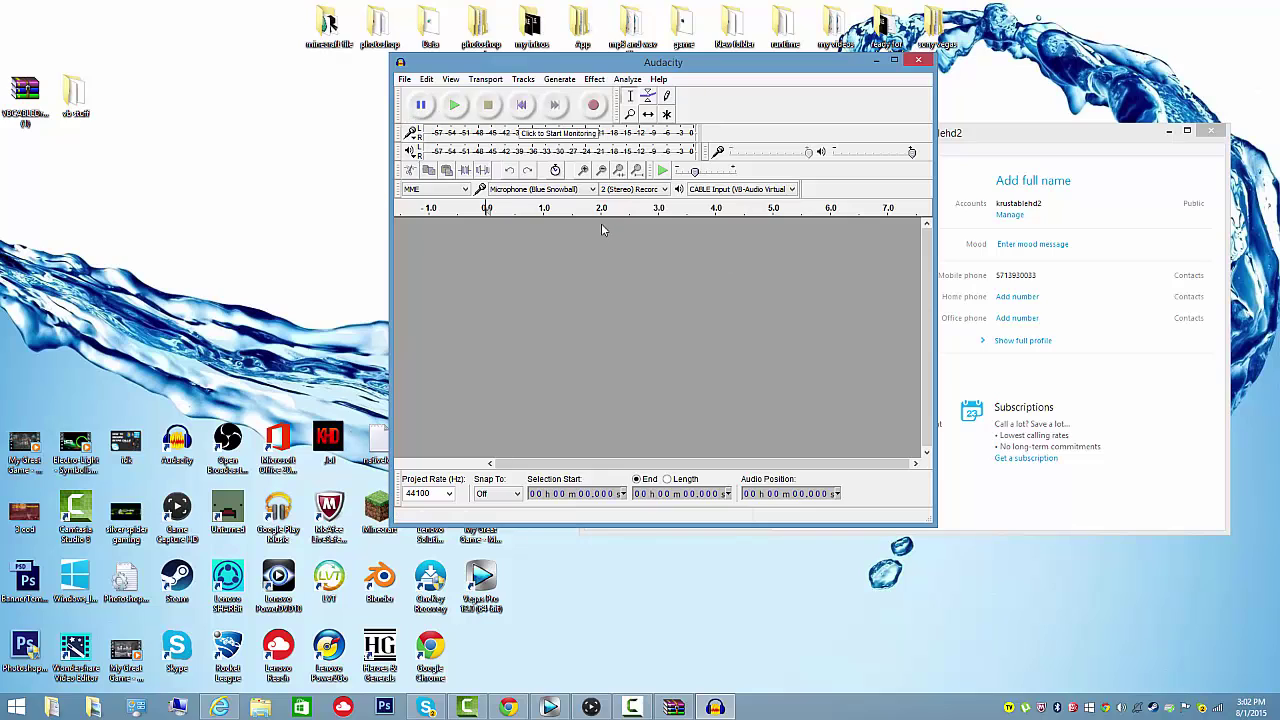
{"action": "left_click", "coordinate": [556, 190]}
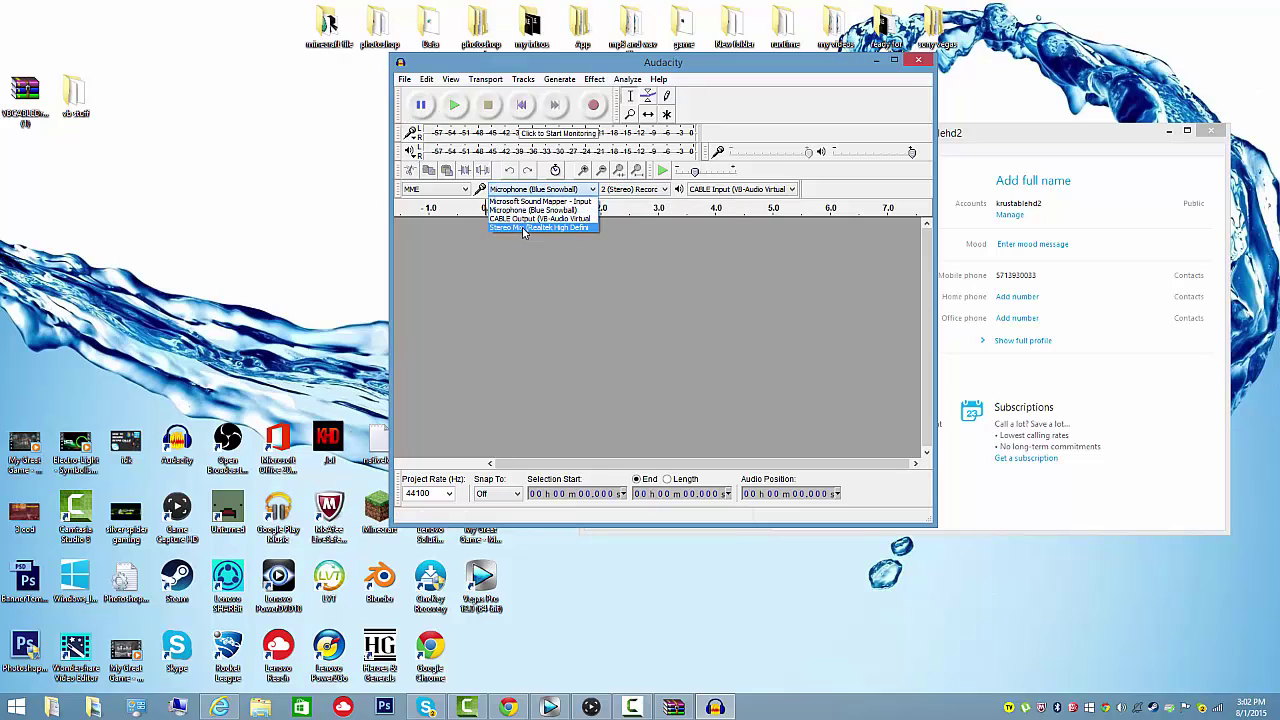
{"action": "left_click", "coordinate": [528, 218]}
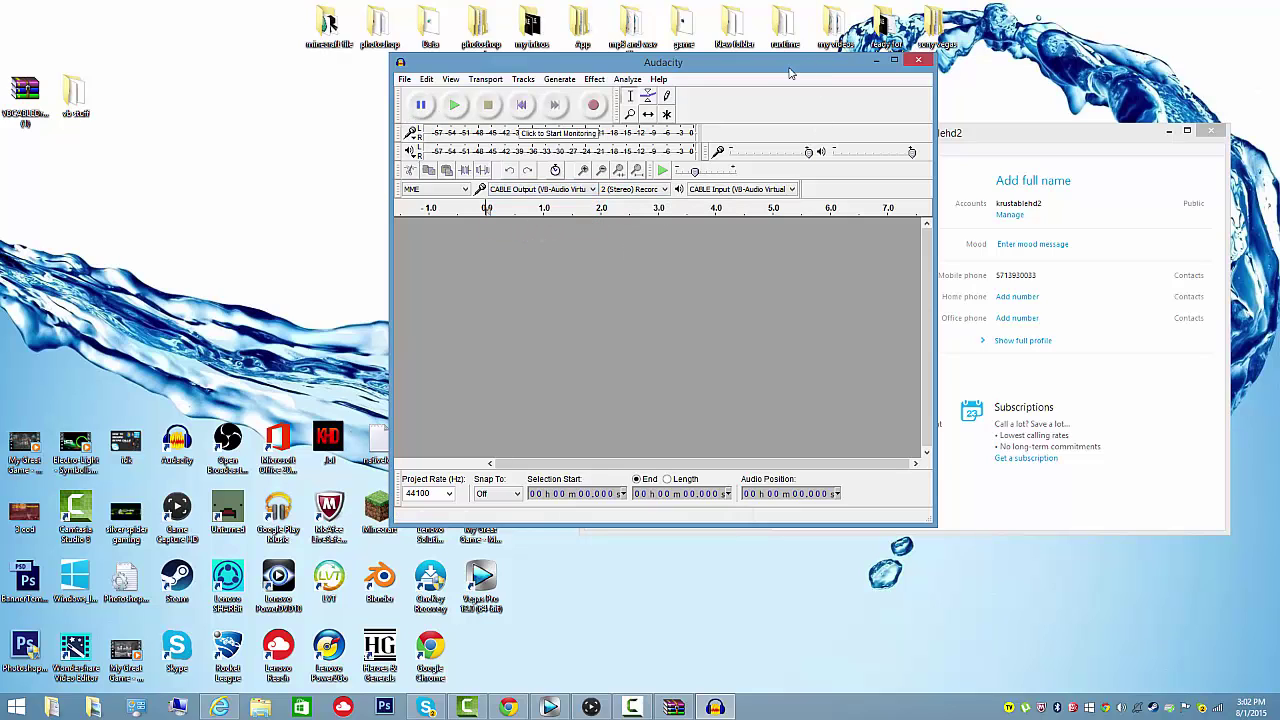
{"action": "left_click_drag", "start_coordinate": [737, 63], "coordinate": [402, 122]}
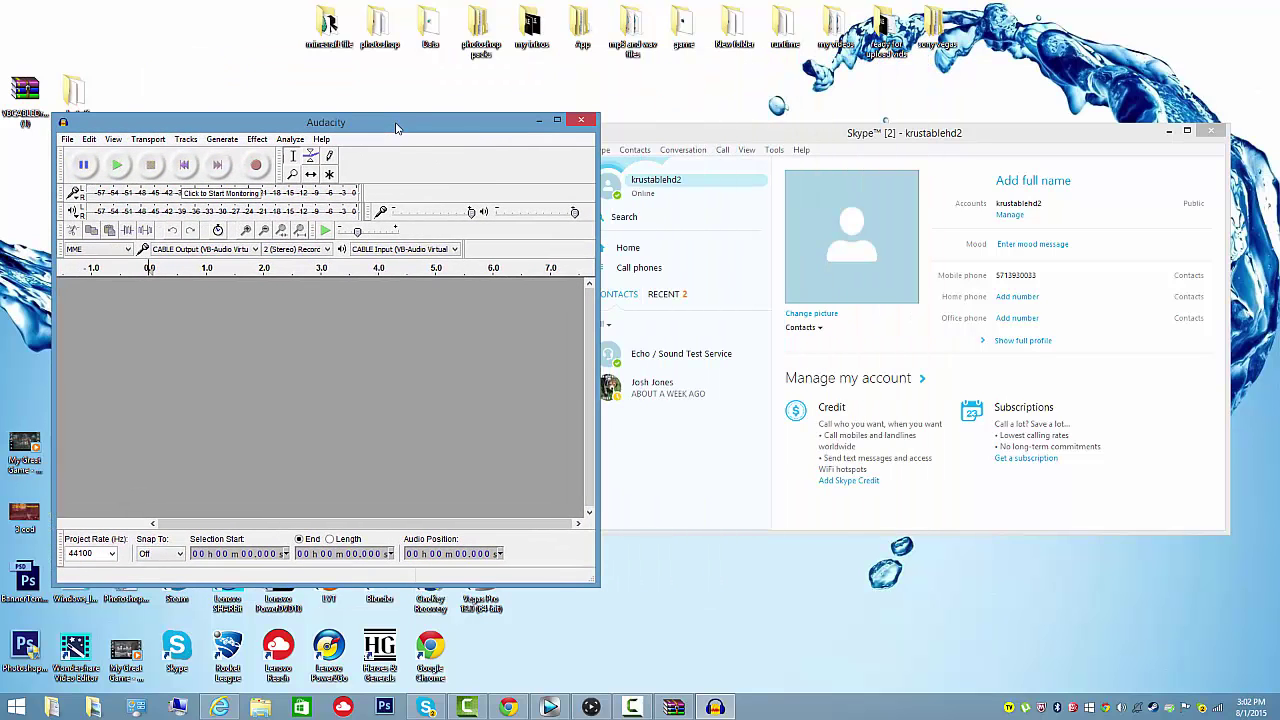
Step: Record about 9.3 seconds in Audacity while calling the Echo / Sound Test Service
{"action": "left_click", "coordinate": [702, 355]}
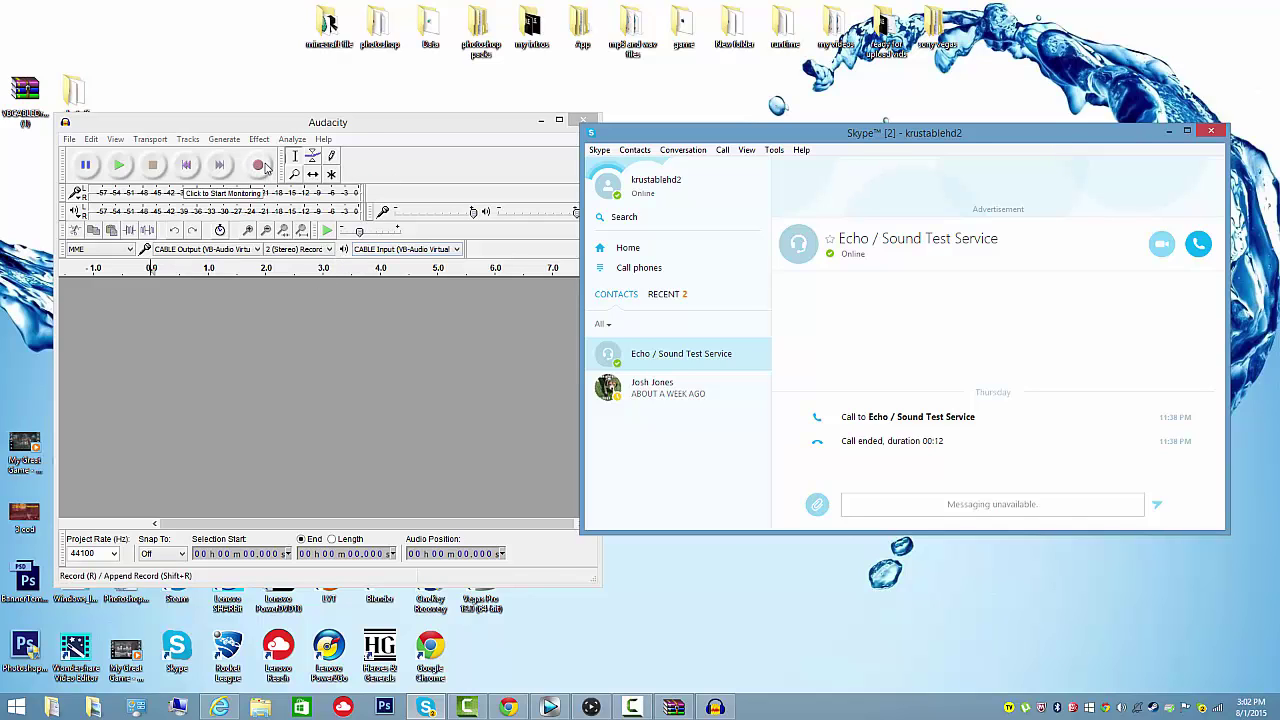
{"action": "left_click", "coordinate": [357, 254]}
{"action": "key", "text": "r"}
{"action": "left_click", "coordinate": [1198, 243]}
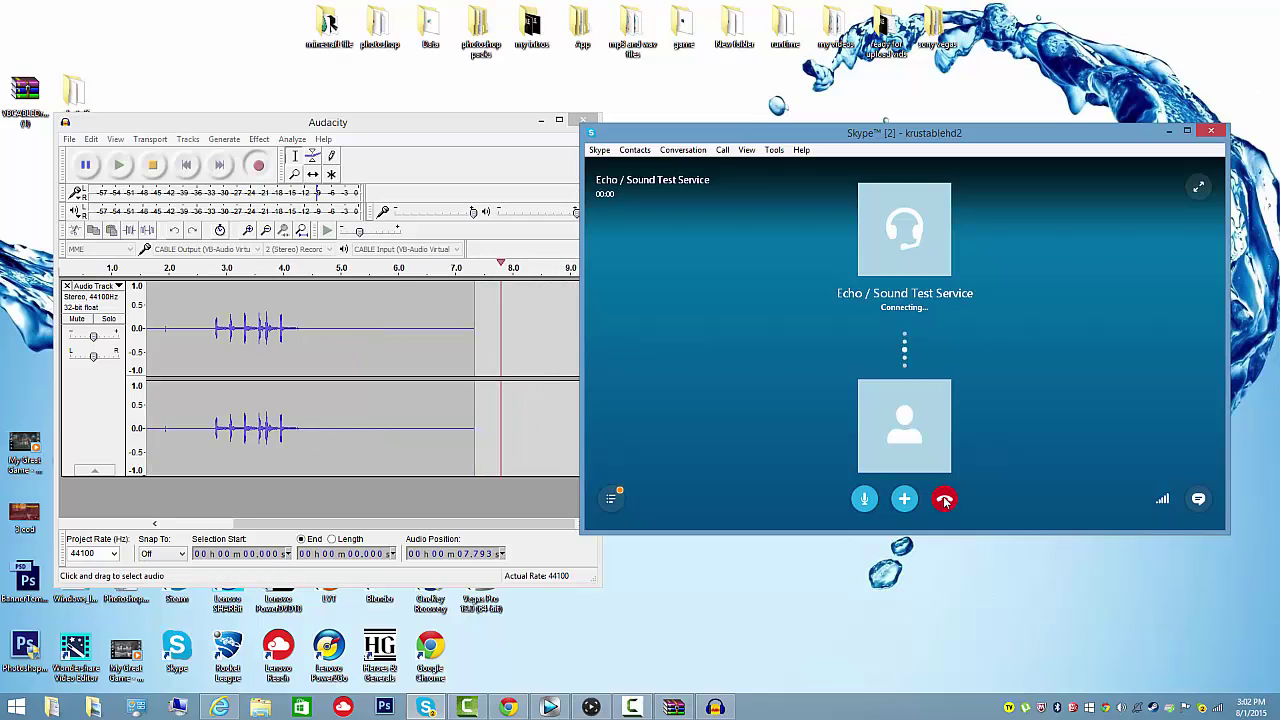
{"action": "left_click", "coordinate": [152, 165]}
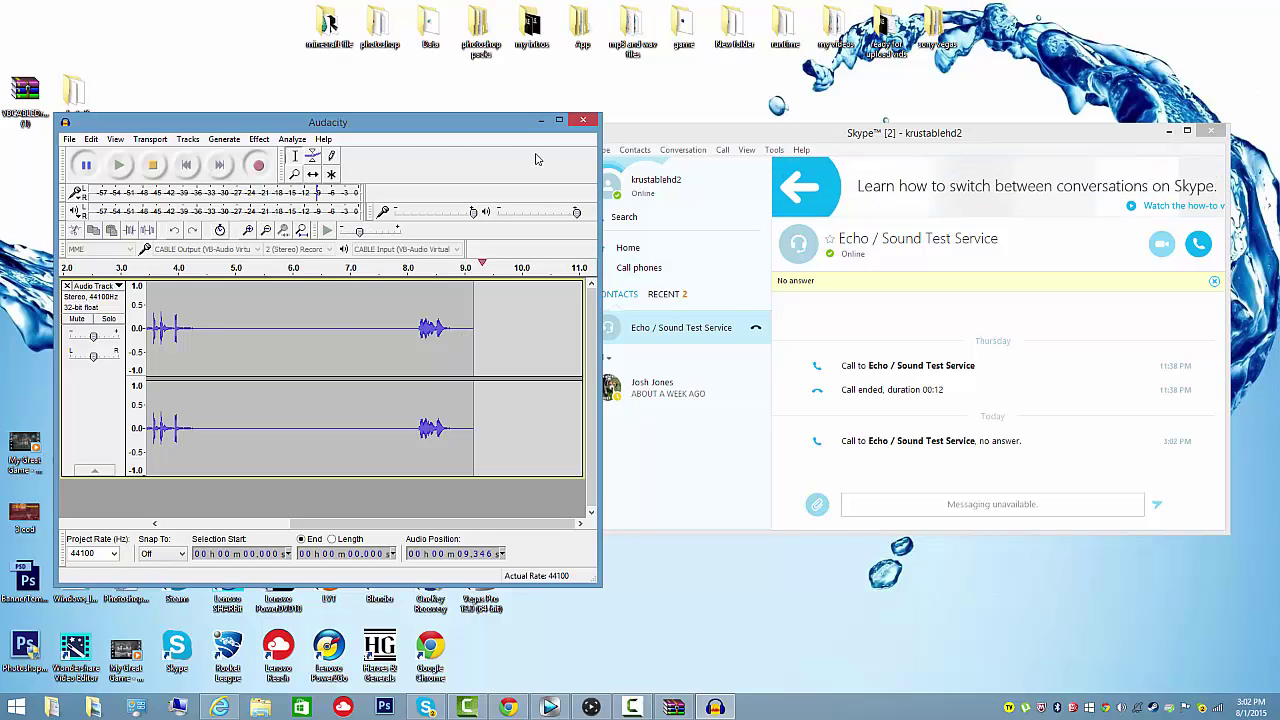
Step: Stop the Audacity recording
{"action": "left_click", "coordinate": [70, 139]}
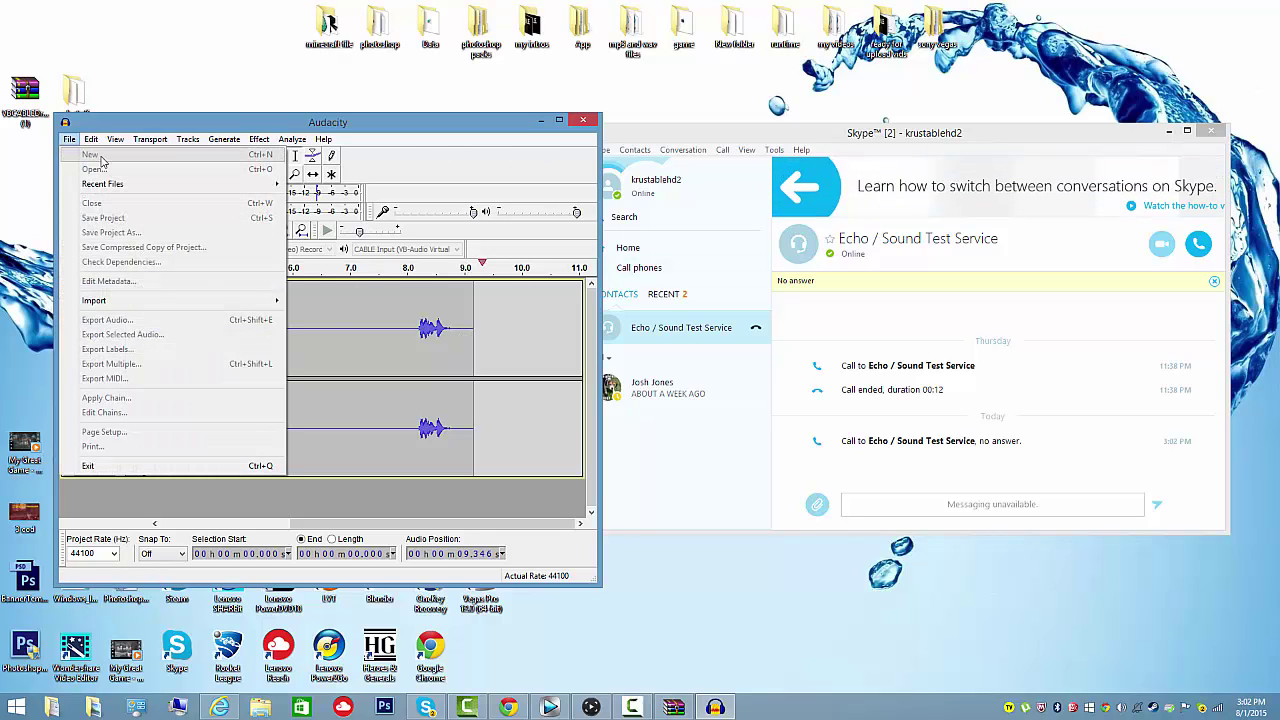
{"action": "left_click", "coordinate": [91, 139]}
{"action": "left_click", "coordinate": [490, 365]}
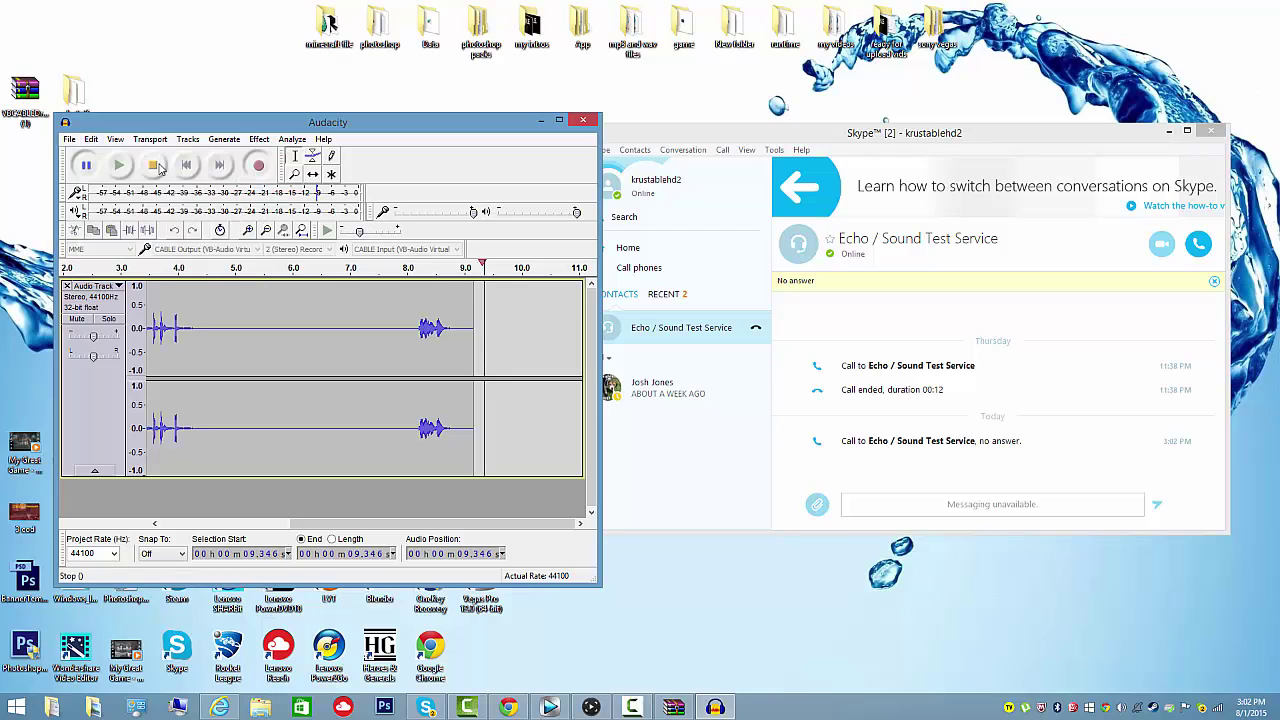
{"action": "left_click", "coordinate": [155, 166]}
Step: Review the Export Audio file formats, keep WAV selected, and cancel the export
{"action": "left_click", "coordinate": [70, 139]}
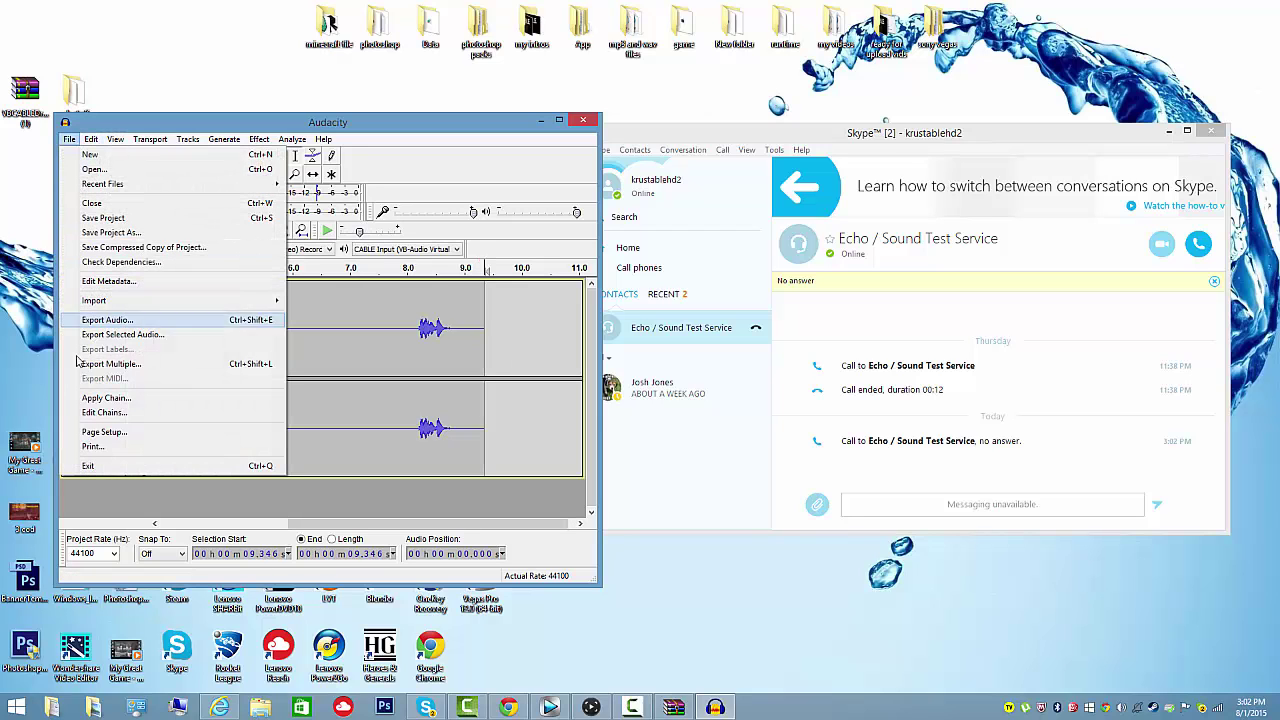
{"action": "left_click", "coordinate": [165, 321]}
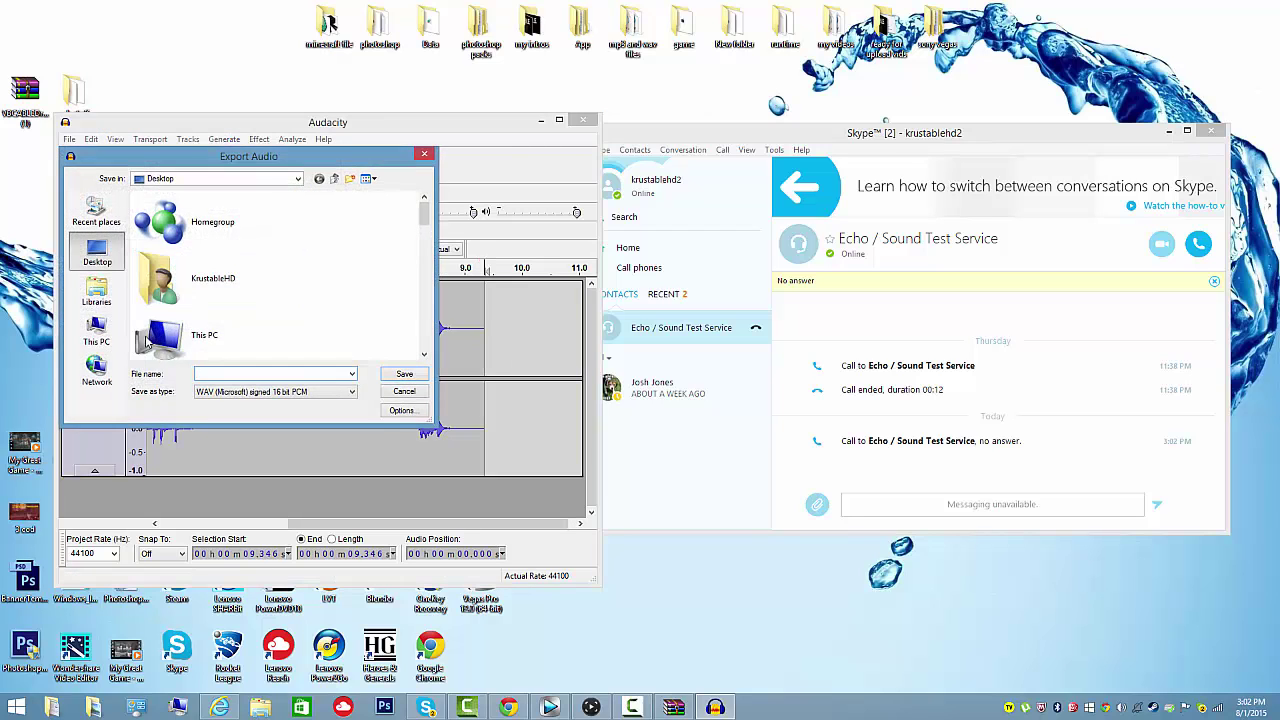
{"action": "left_click", "coordinate": [221, 393]}
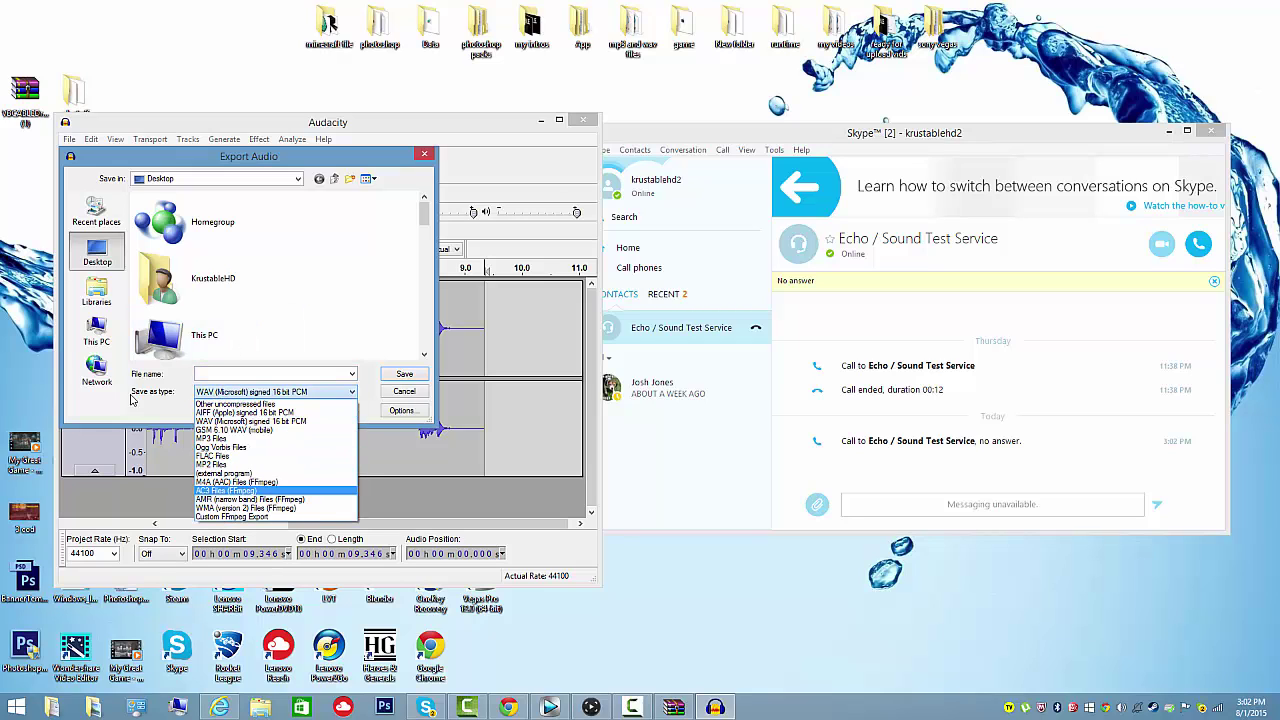
{"action": "left_click", "coordinate": [643, 588]}
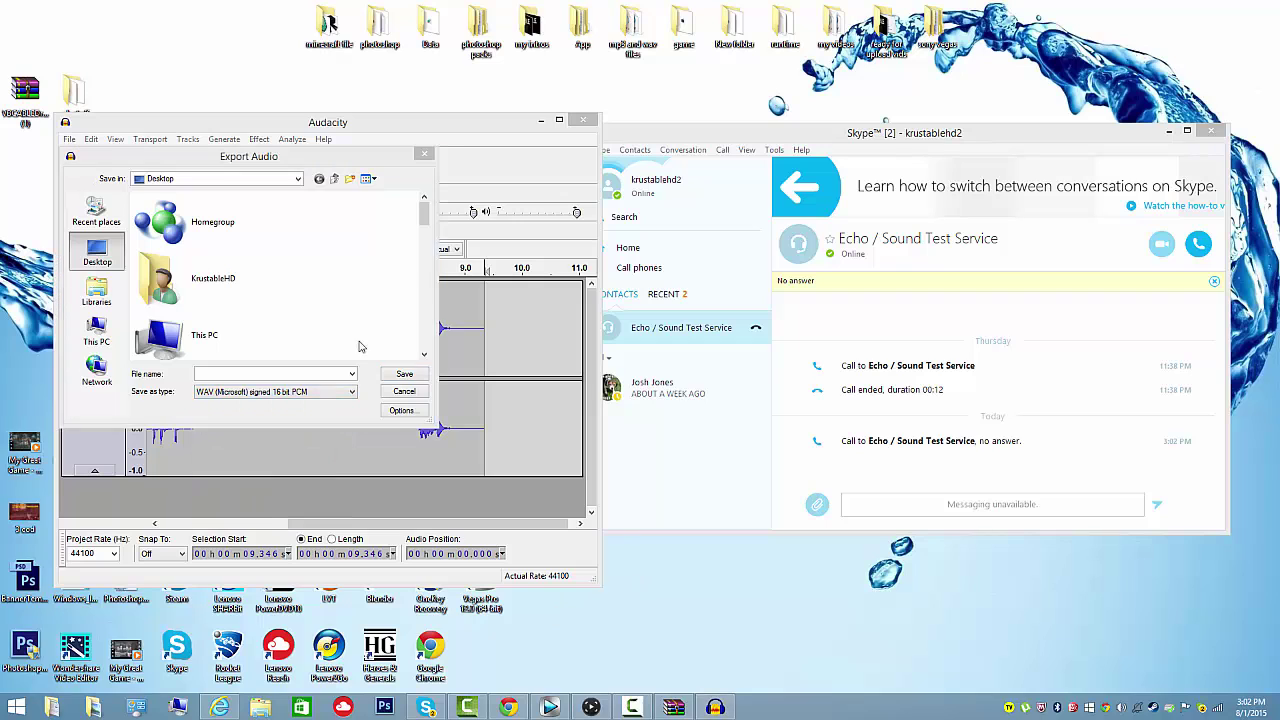
{"action": "left_click", "coordinate": [406, 396]}
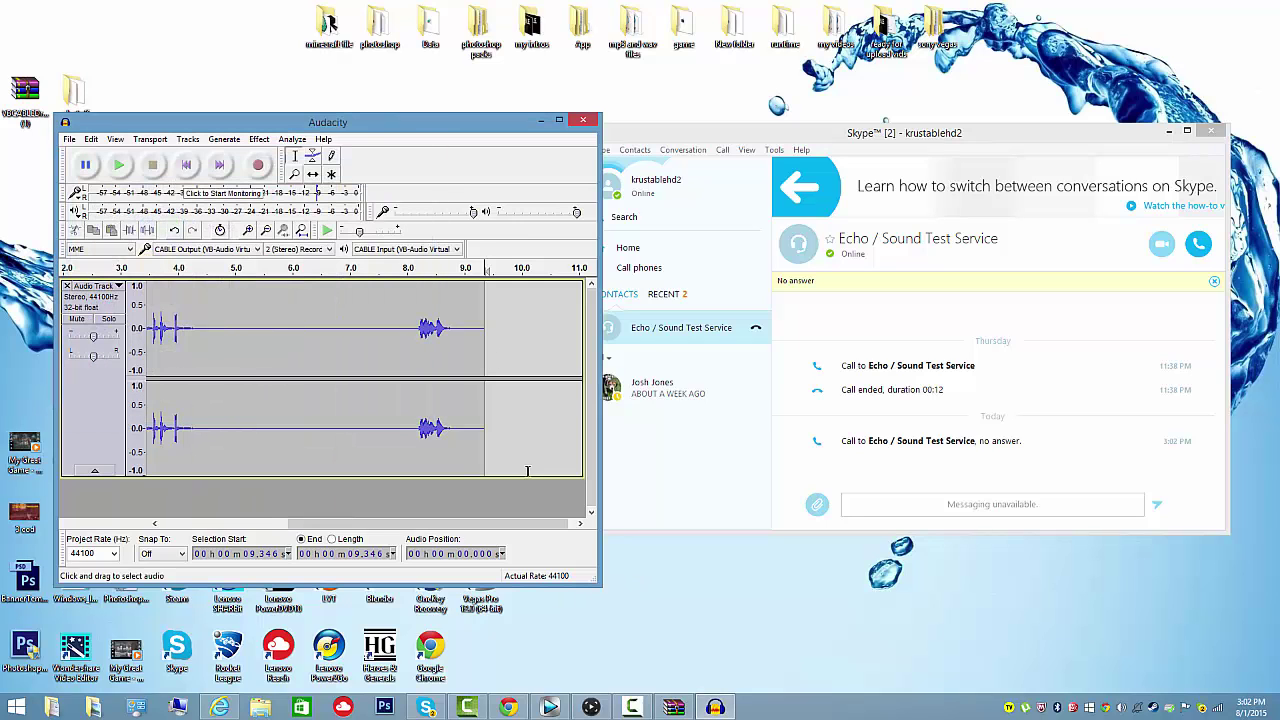
Step: Quit Audacity without saving the recording project, then close Skype
{"action": "left_click", "coordinate": [585, 121]}
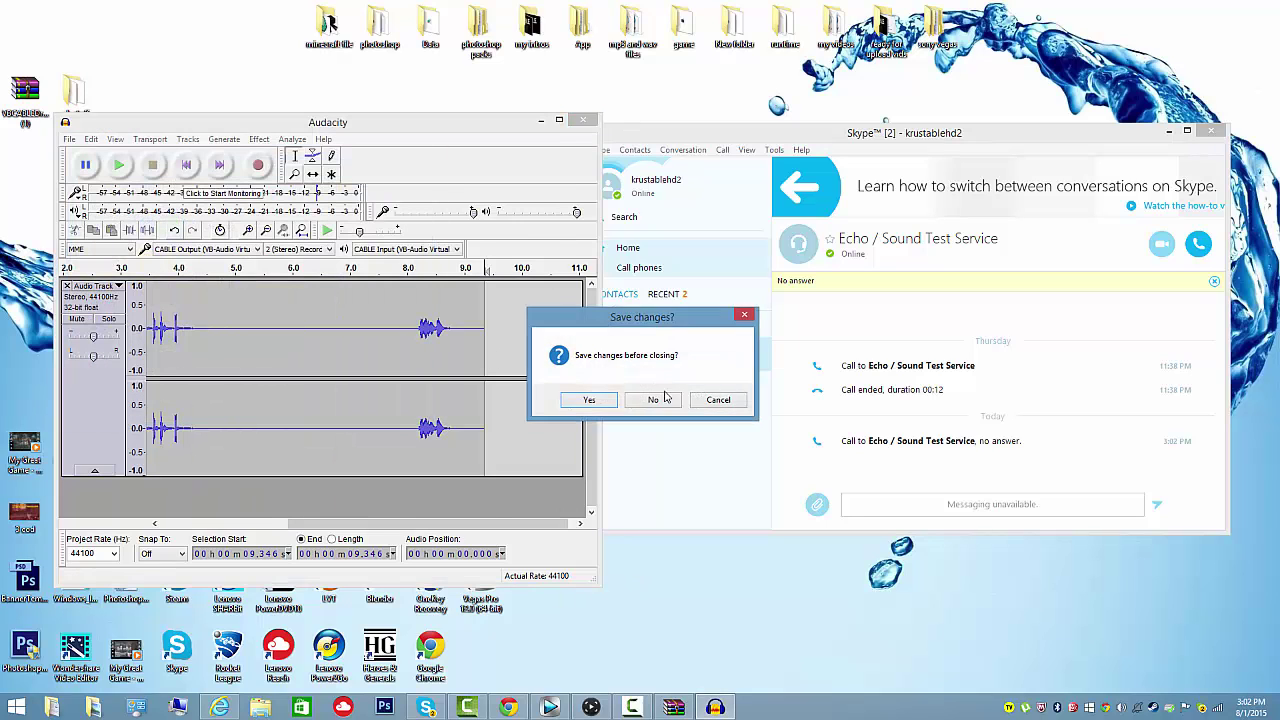
{"action": "left_click", "coordinate": [654, 401]}
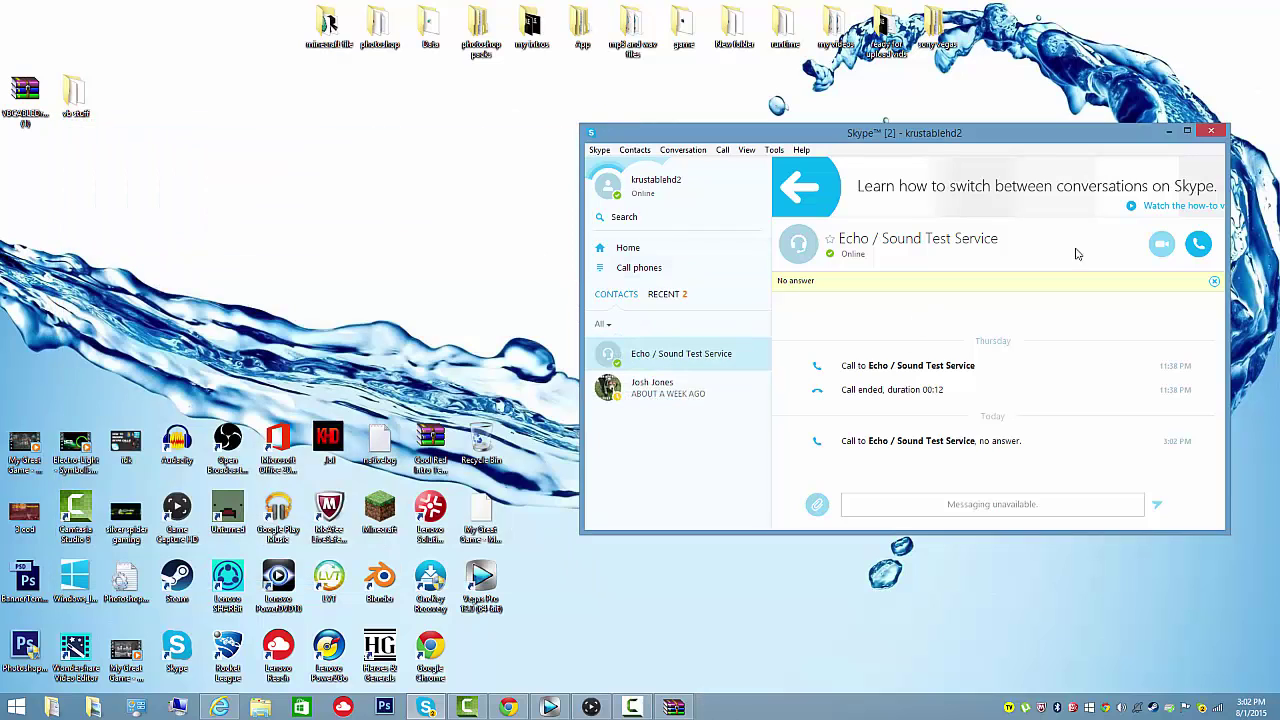
{"action": "left_click", "coordinate": [1212, 132]}
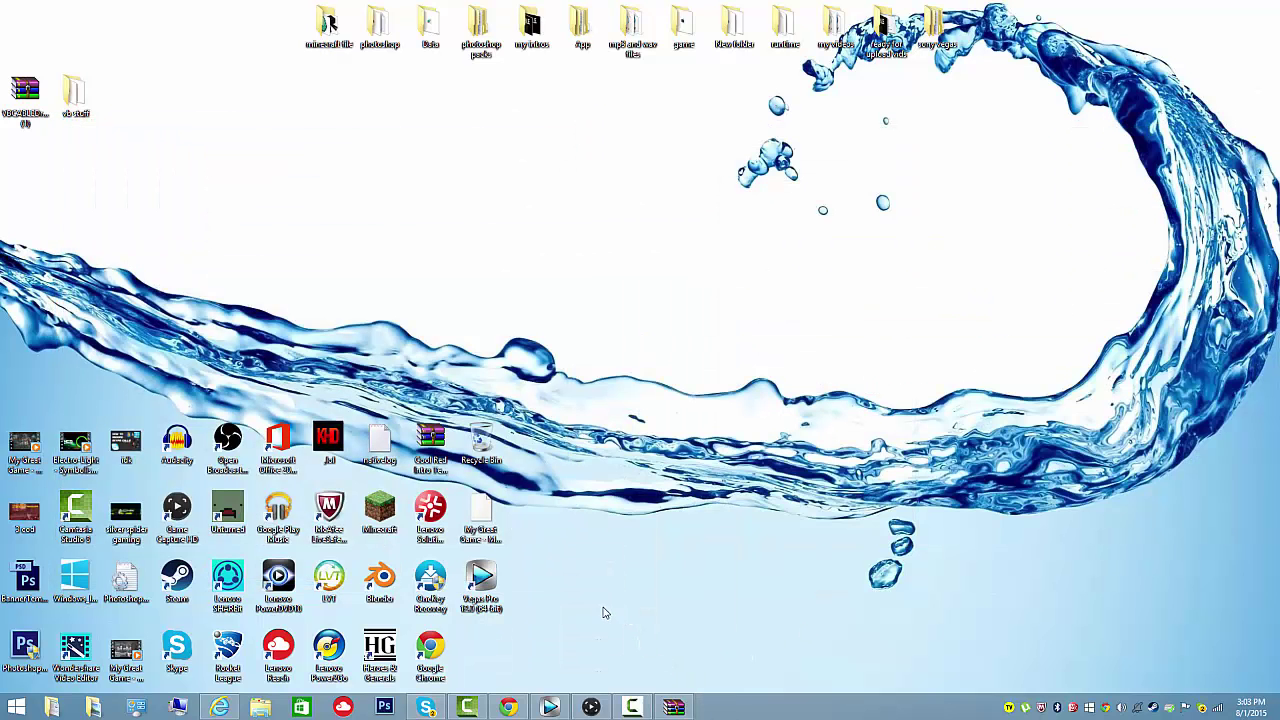